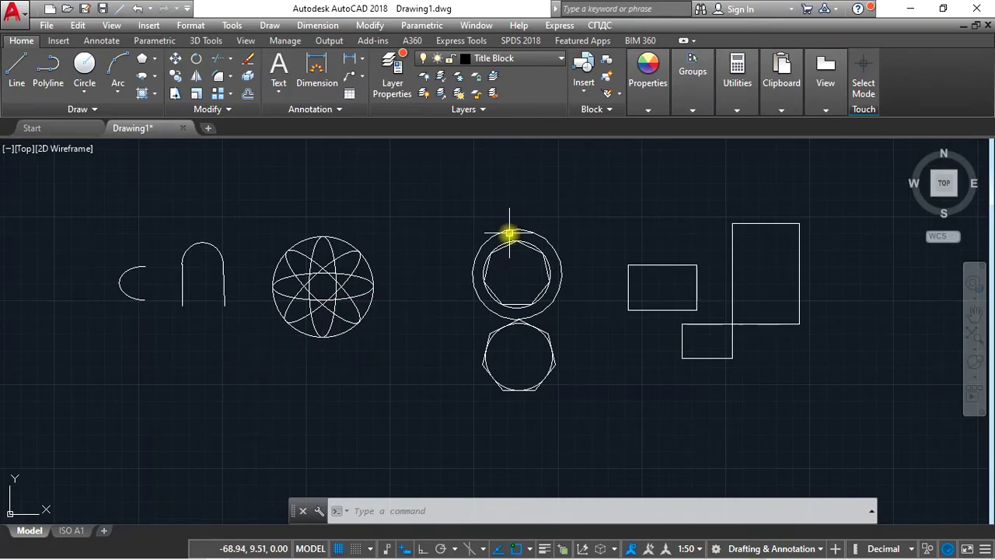
Expand the Modify panel's slide-out to reveal its extra modify tools
scroll(341, 219, up, 2)
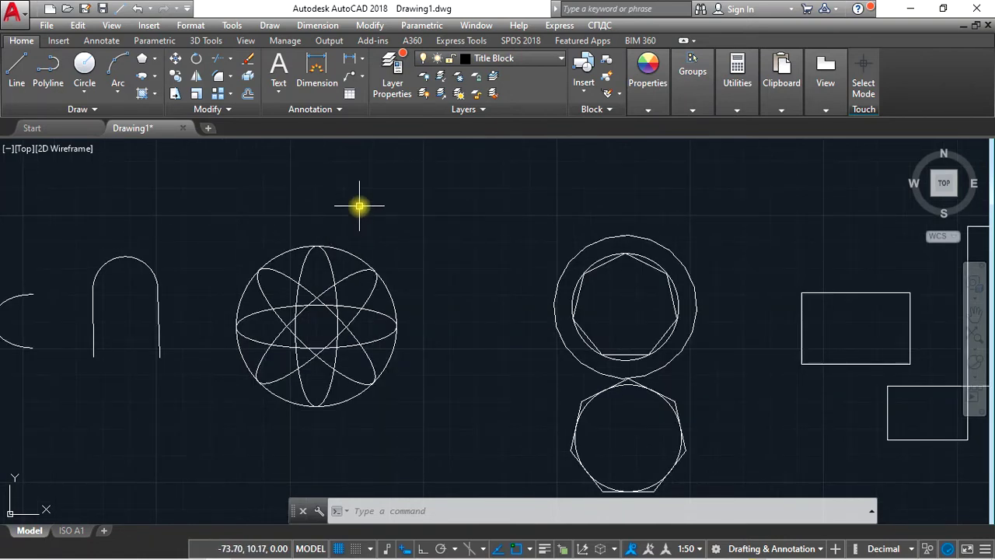
scroll(359, 206, down, 2)
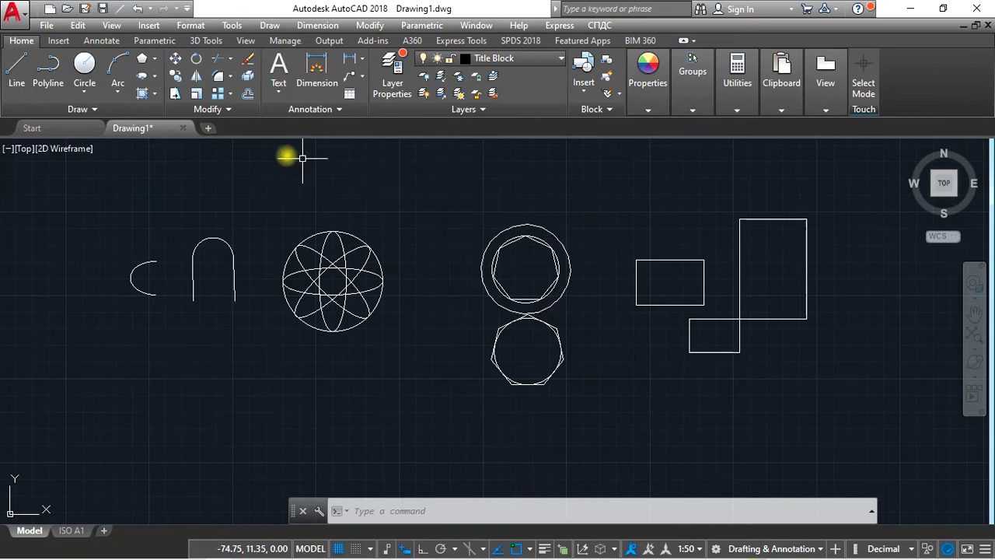
click(220, 115)
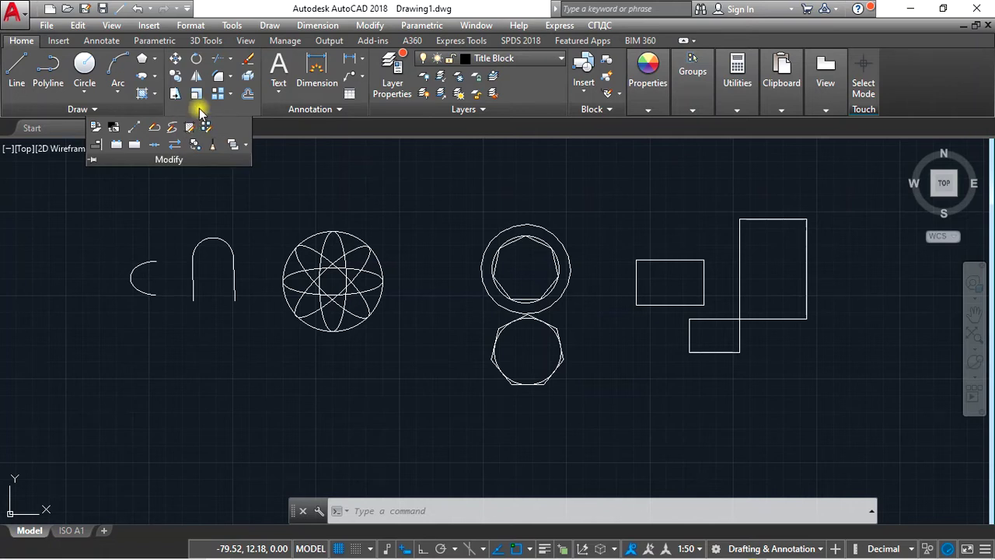
Start Move with the small left rectangle and the sphere's tilted ellipse, basing it on the rectangle's corner
click(312, 149)
click(272, 197)
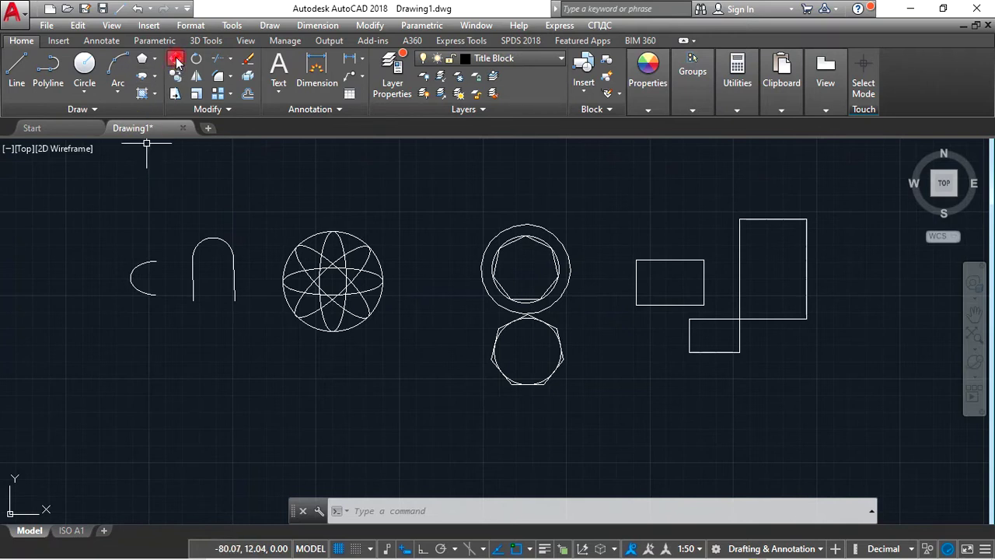
click(175, 59)
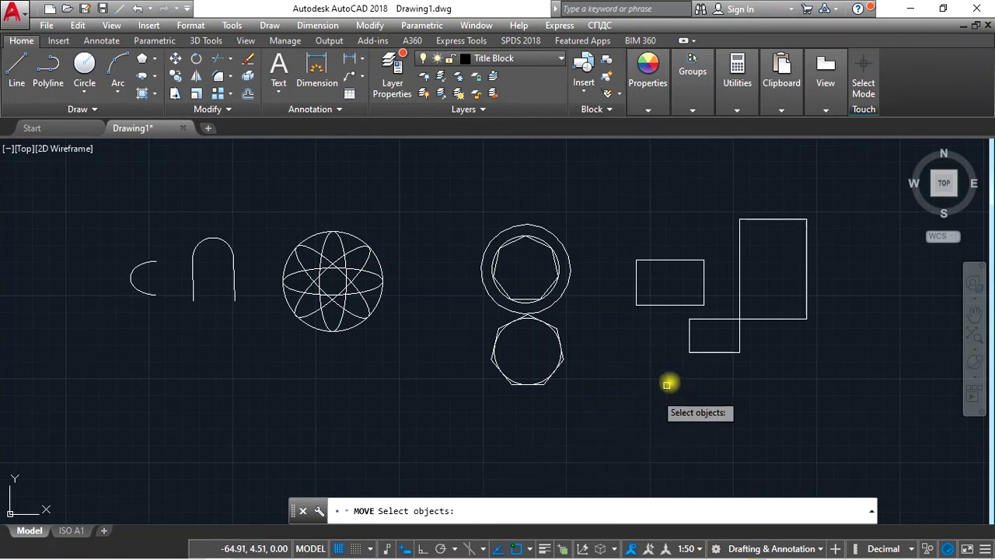
scroll(719, 288, up, 2)
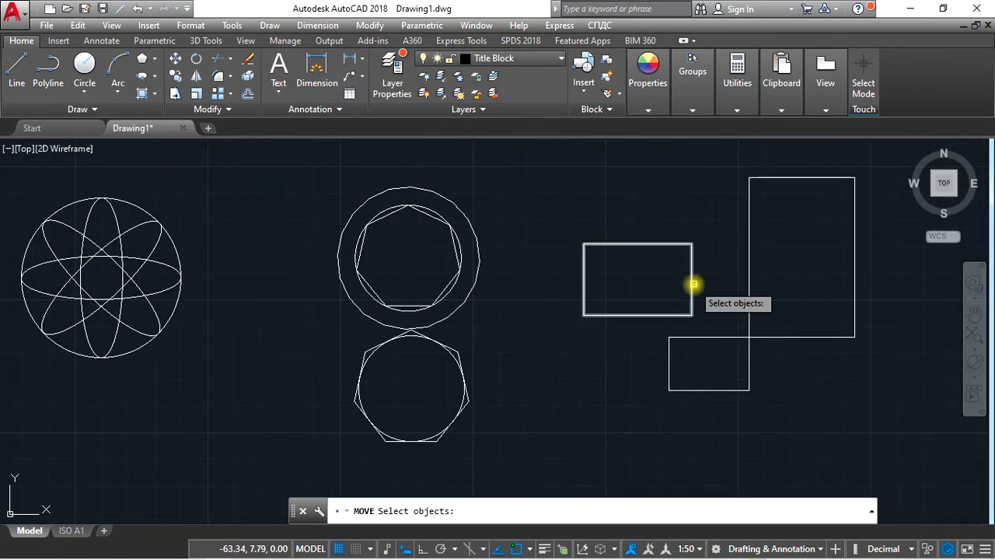
click(690, 283)
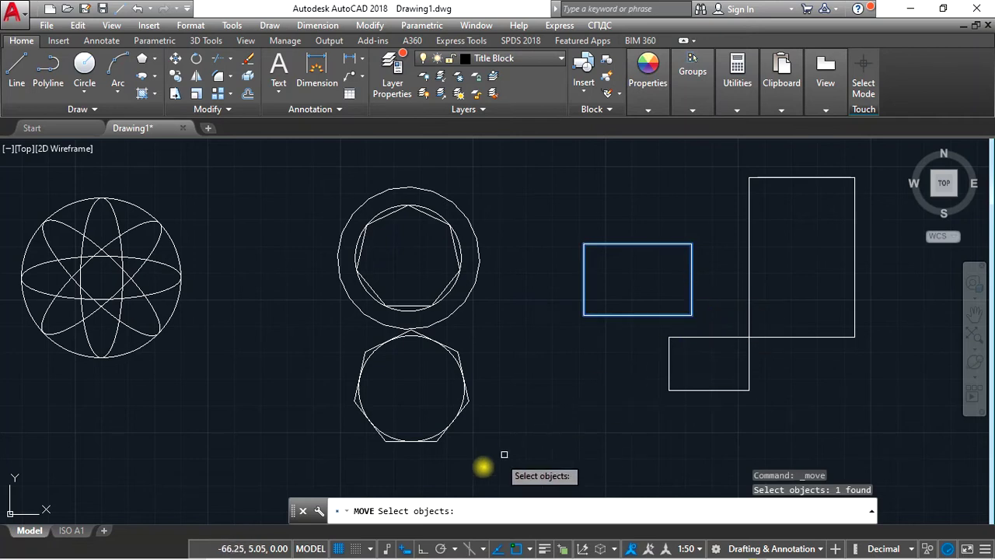
scroll(619, 388, down, 2)
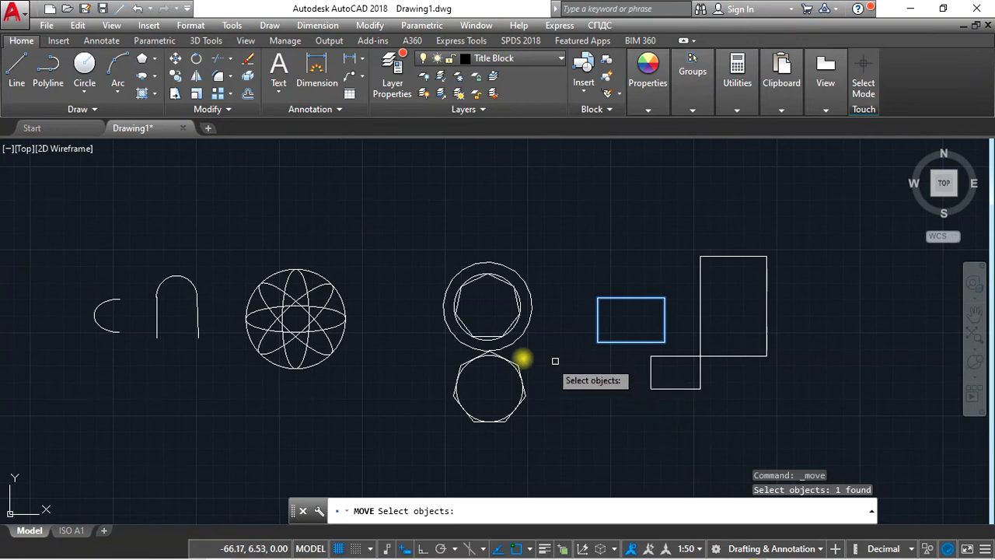
scroll(302, 318, up, 2)
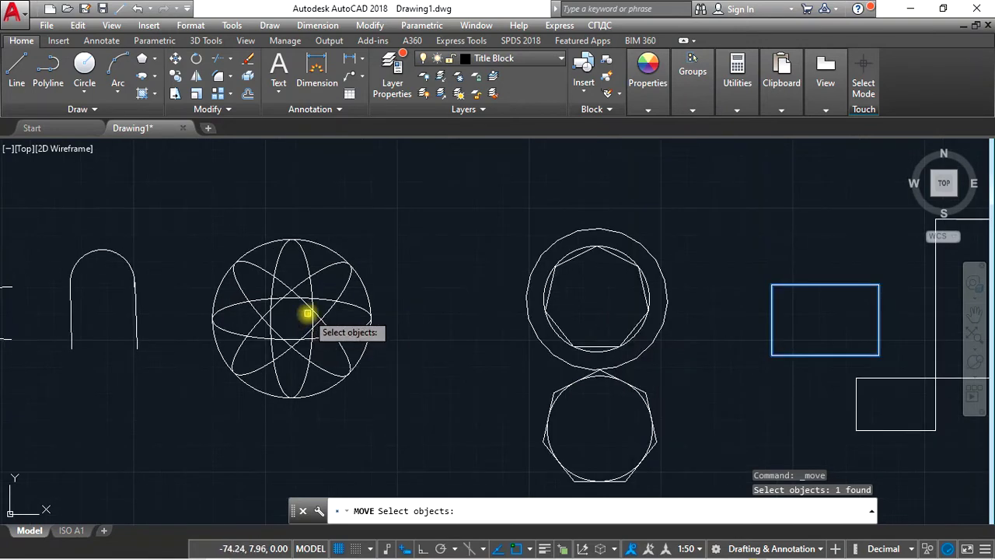
click(306, 316)
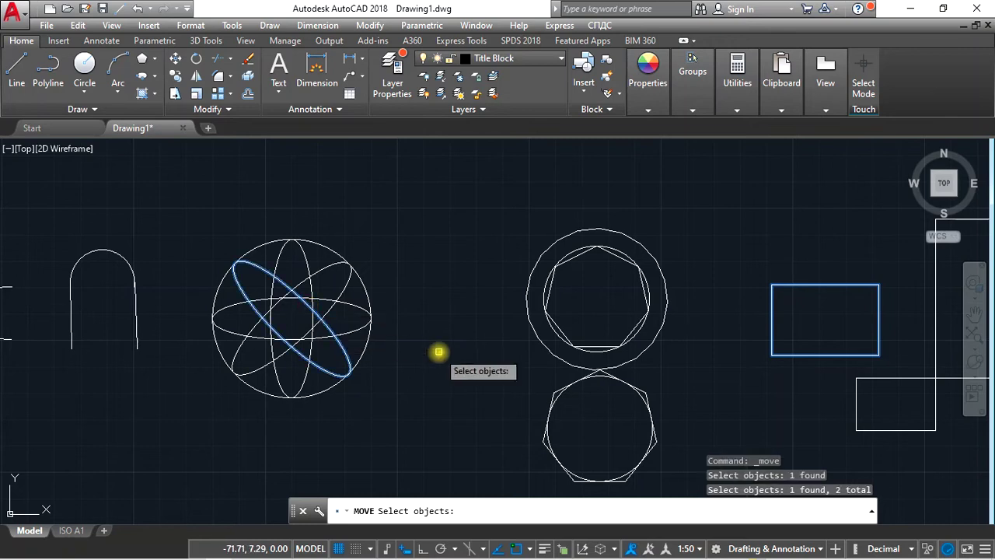
scroll(438, 352, down, 2)
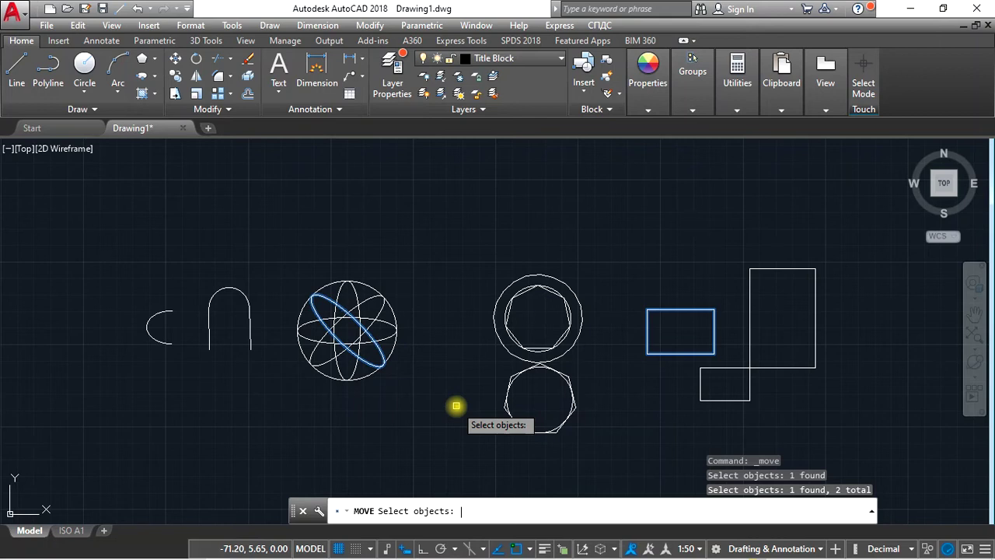
key(Return)
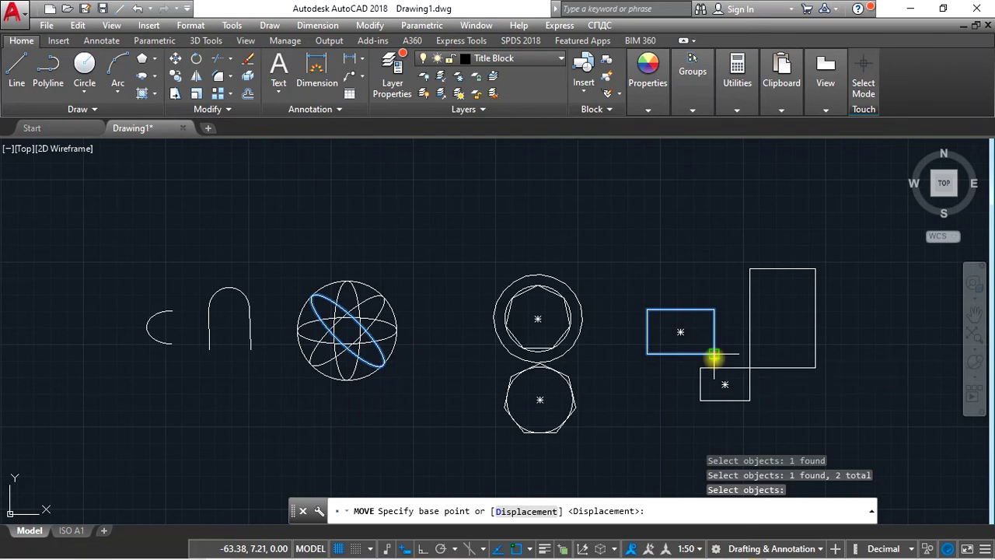
click(713, 356)
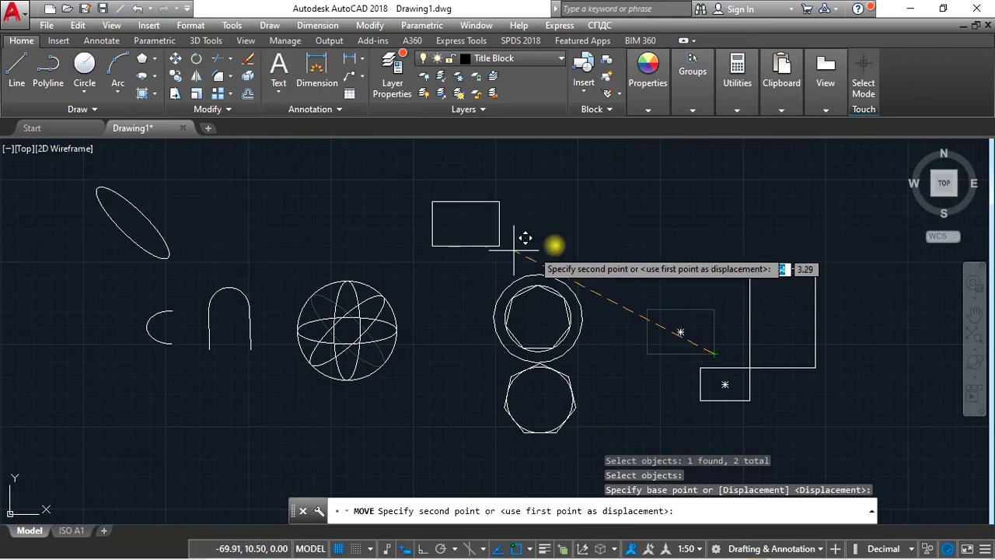
Drop the rectangle and ellipse higher up, then undo that move
click(666, 224)
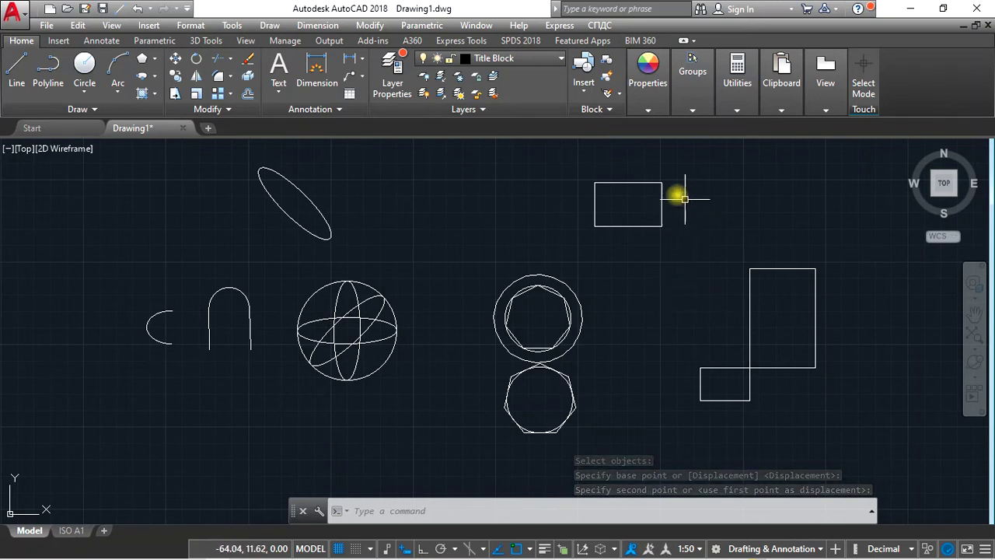
click(136, 13)
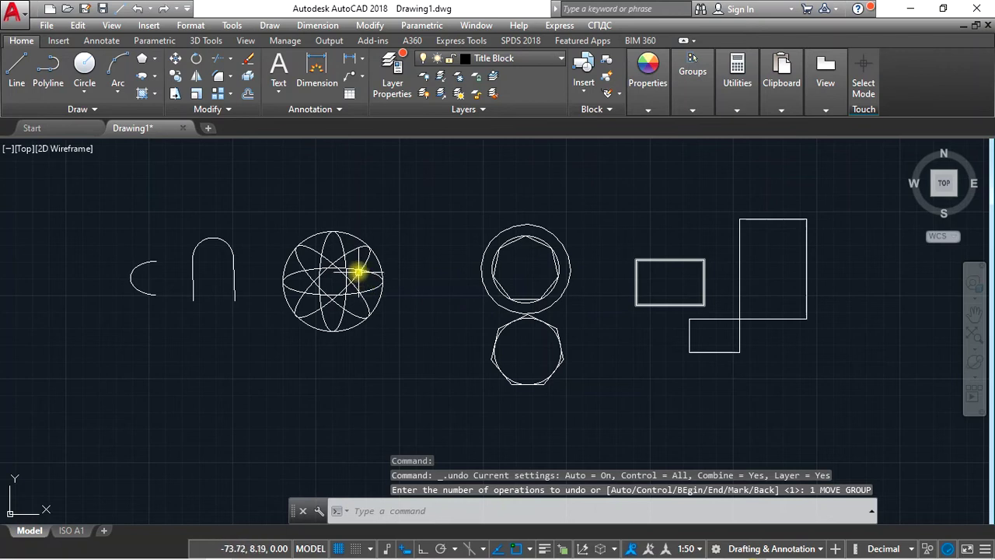
Window-select the whole atom sphere and move it up above the arcs and polygons
scroll(330, 315, up, 5)
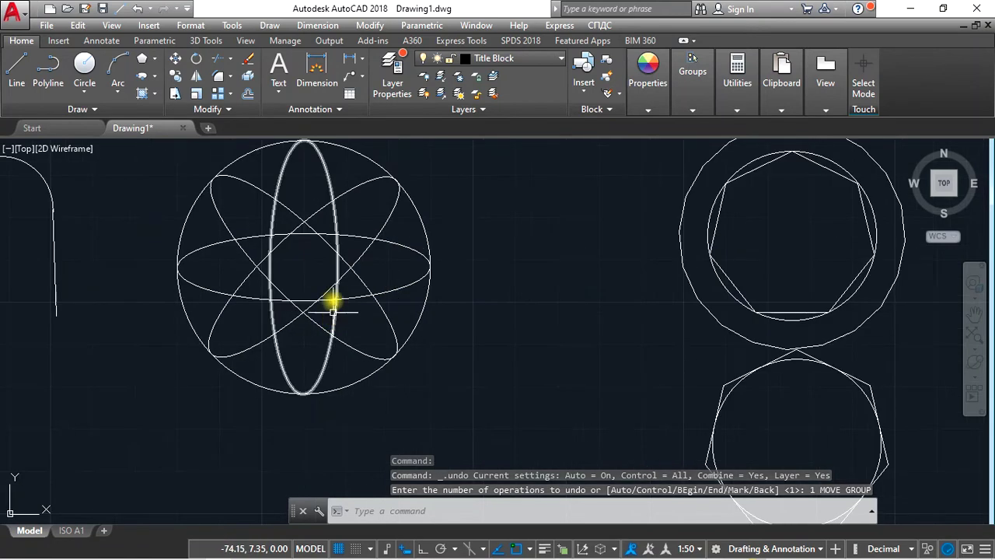
scroll(441, 300, down, 2)
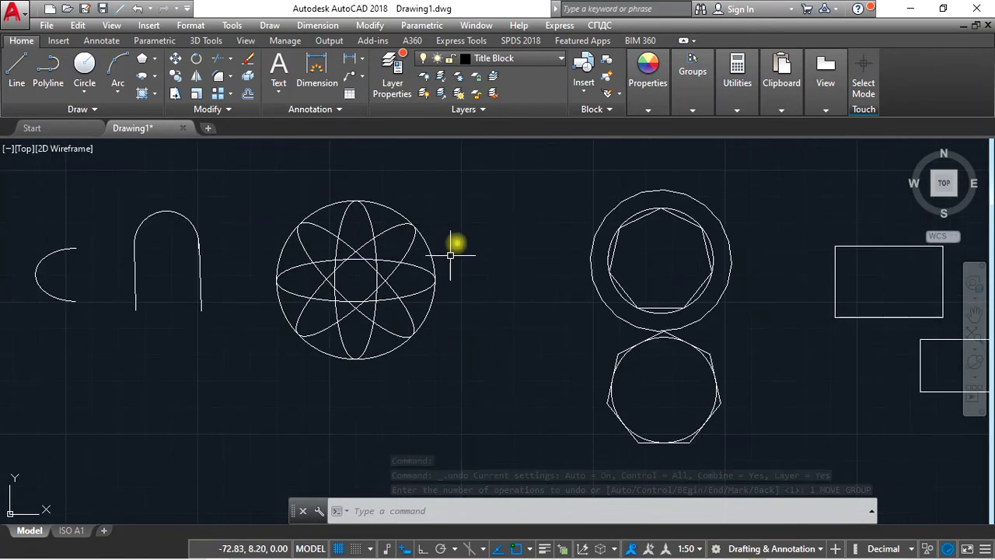
click(507, 169)
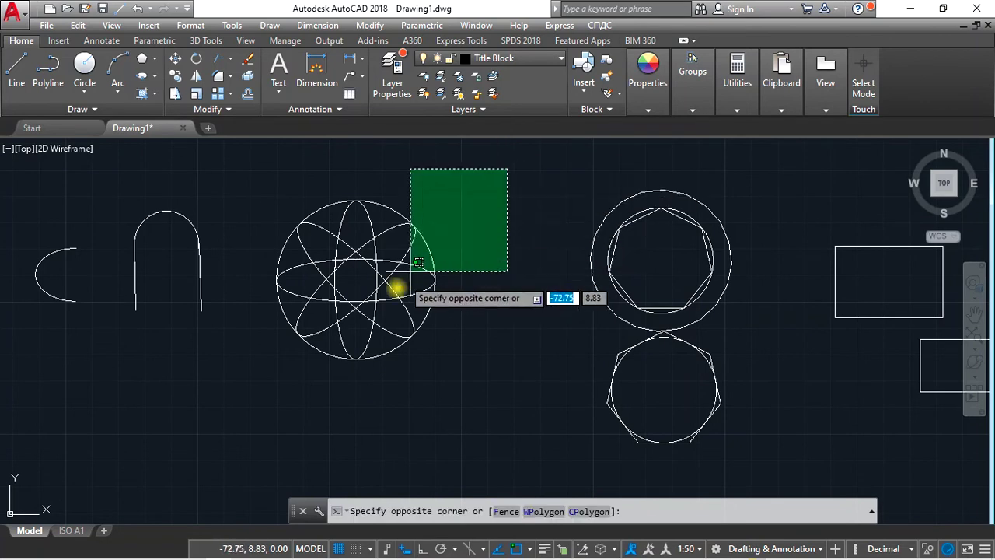
click(262, 402)
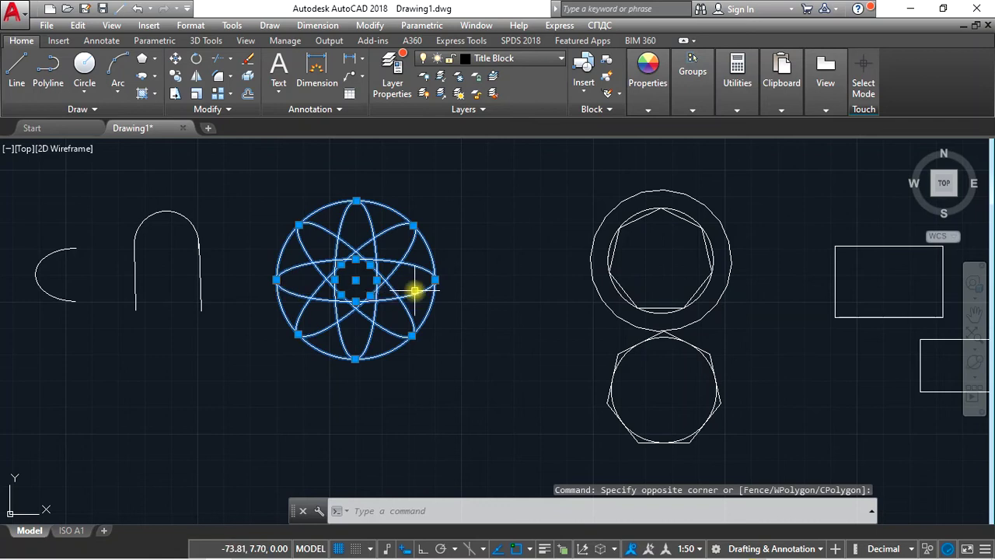
click(175, 59)
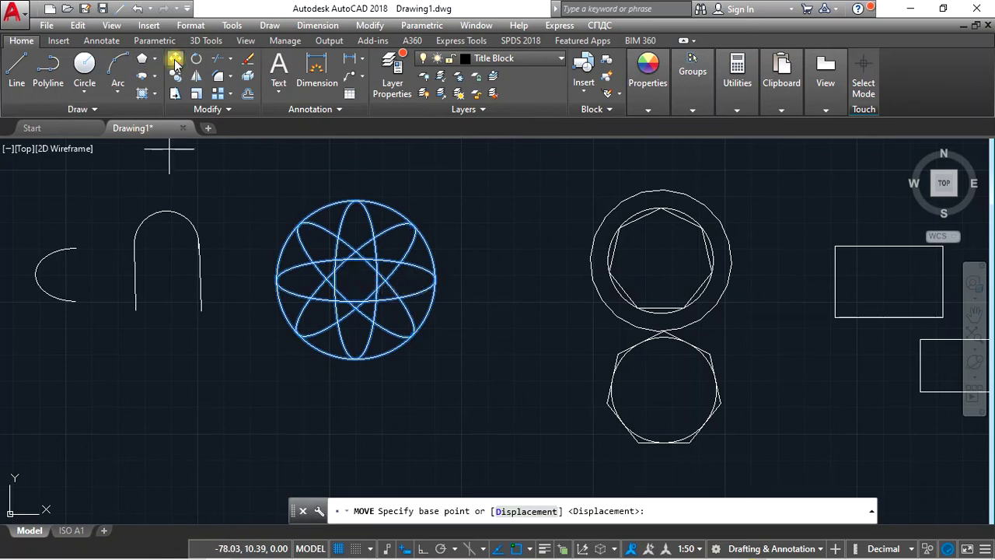
click(412, 336)
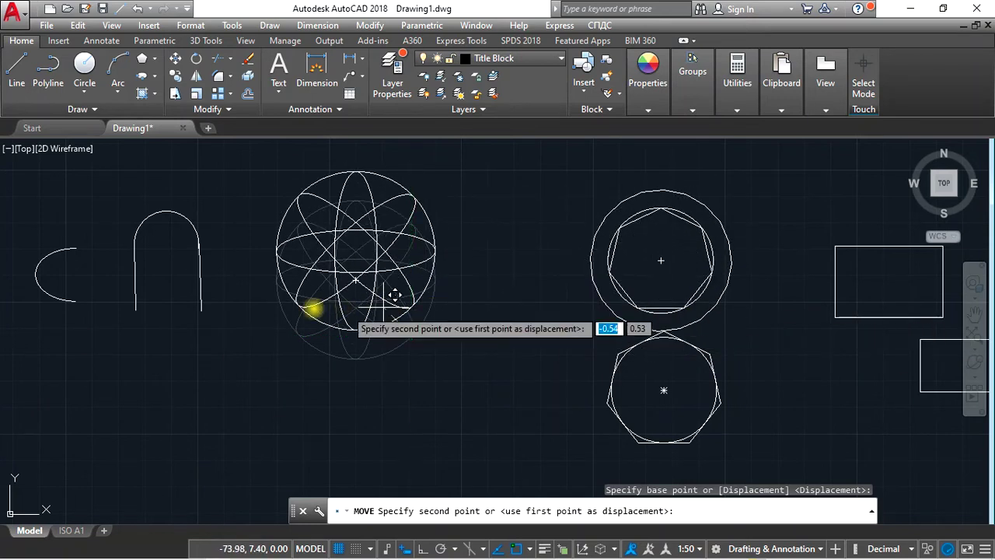
scroll(437, 389, down, 2)
middle_drag(428, 333, 429, 277)
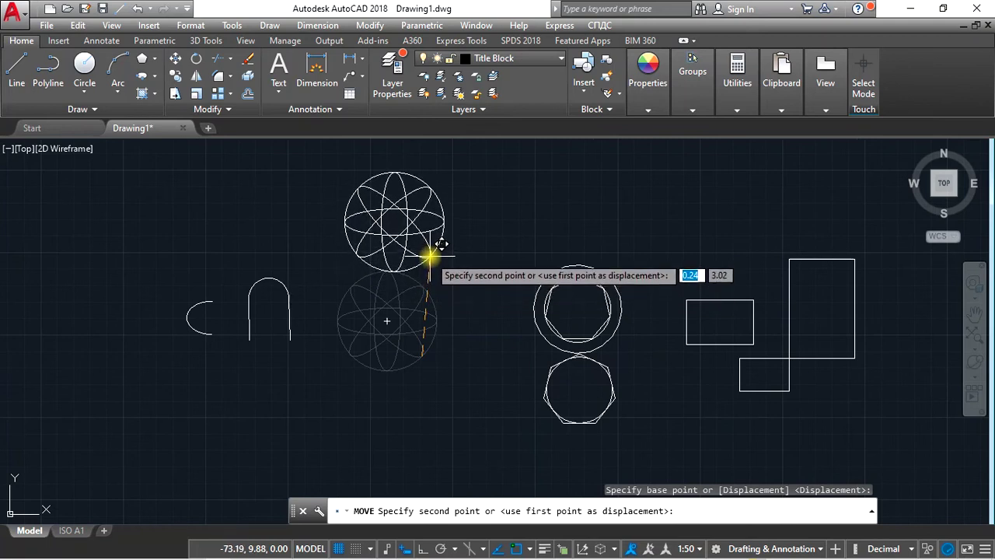
click(429, 257)
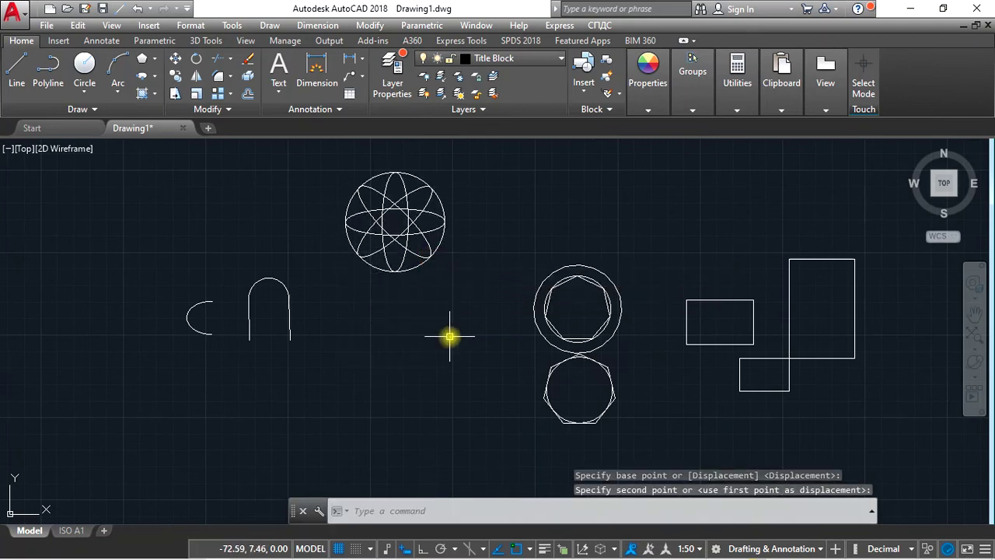
scroll(448, 332, down, 2)
scroll(505, 390, up, 4)
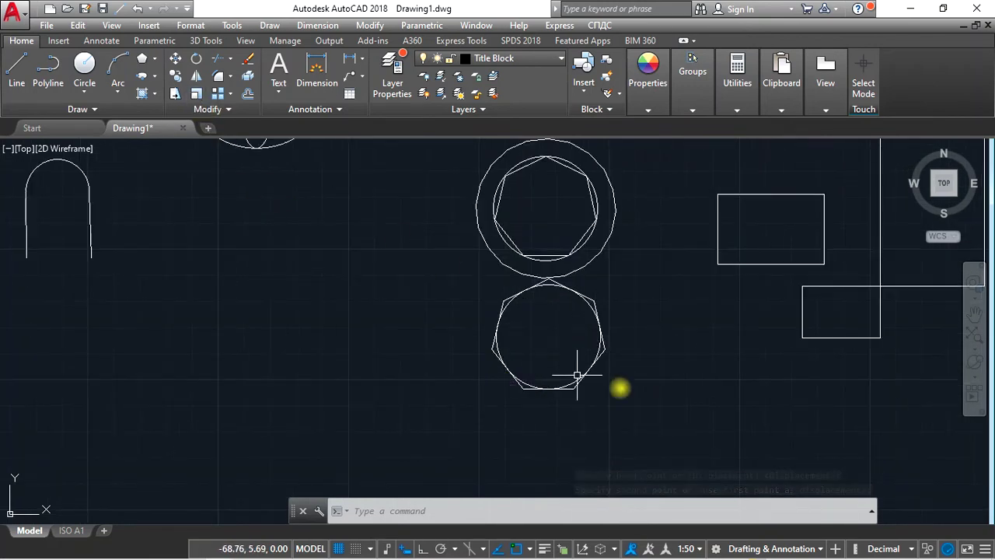
Move the lower hexagon by its centre to sit beside the arched shape
click(655, 355)
click(371, 429)
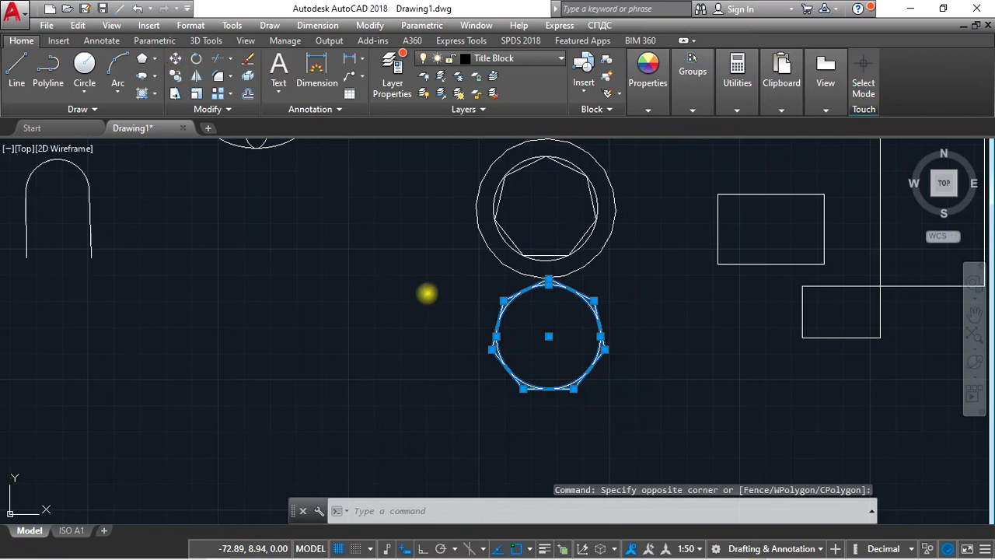
text(m)
key(Return)
click(547, 338)
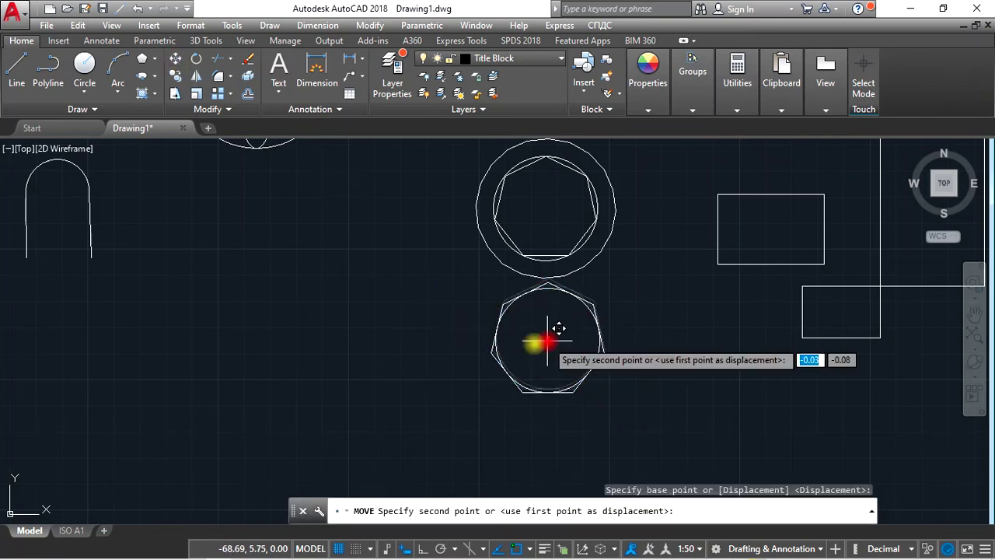
scroll(345, 311, down, 2)
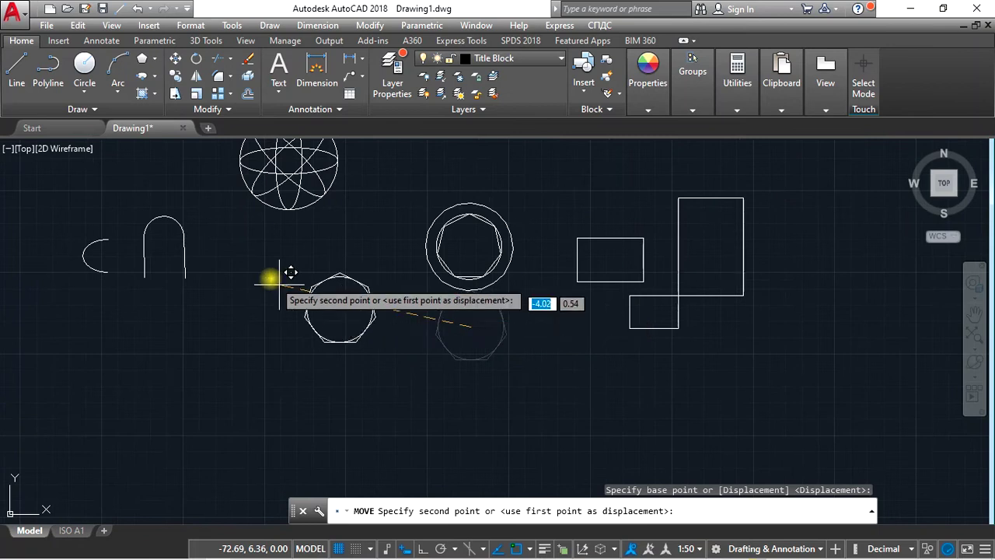
scroll(252, 271, up, 2)
click(280, 259)
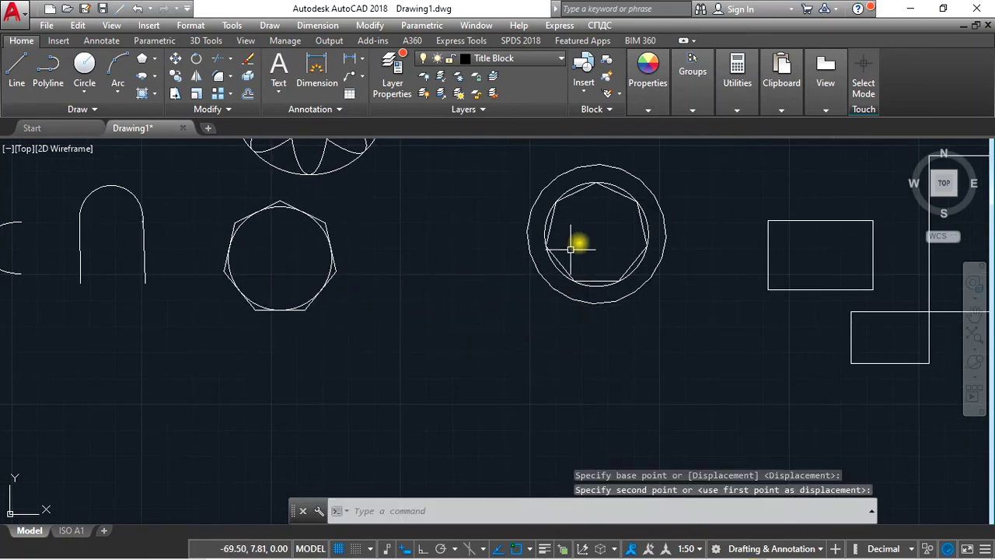
Move the ringed hexagon left so it sits next to the hexagon
click(673, 181)
click(562, 272)
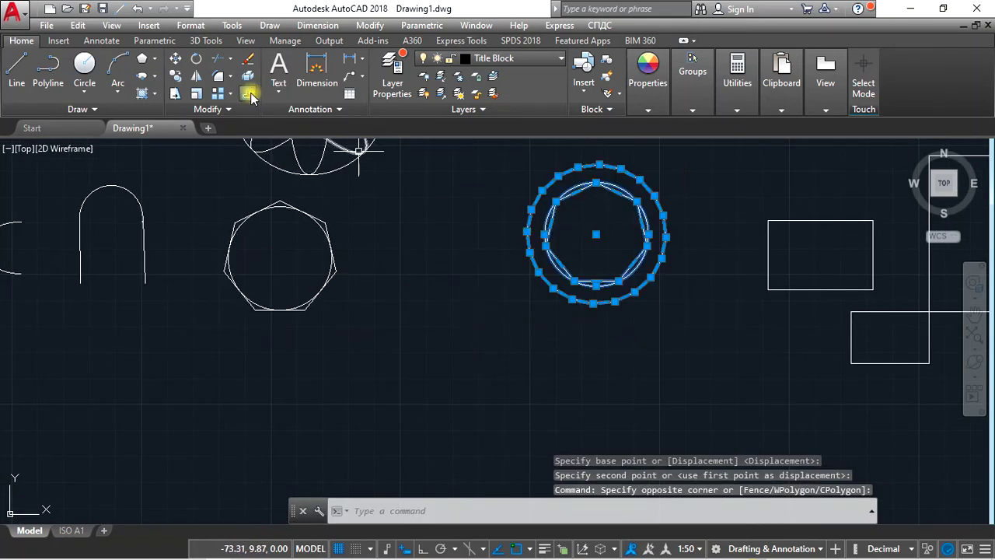
click(176, 62)
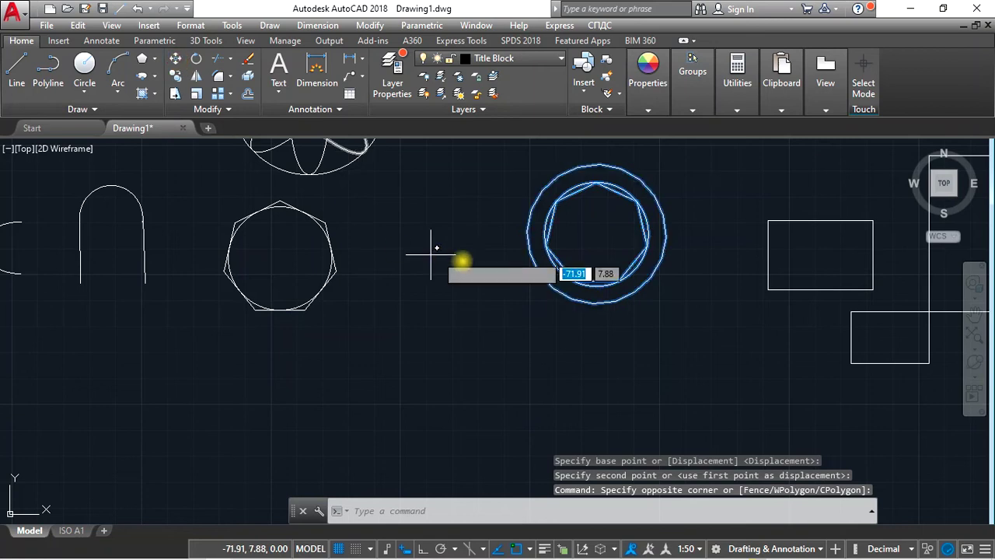
click(527, 233)
click(387, 217)
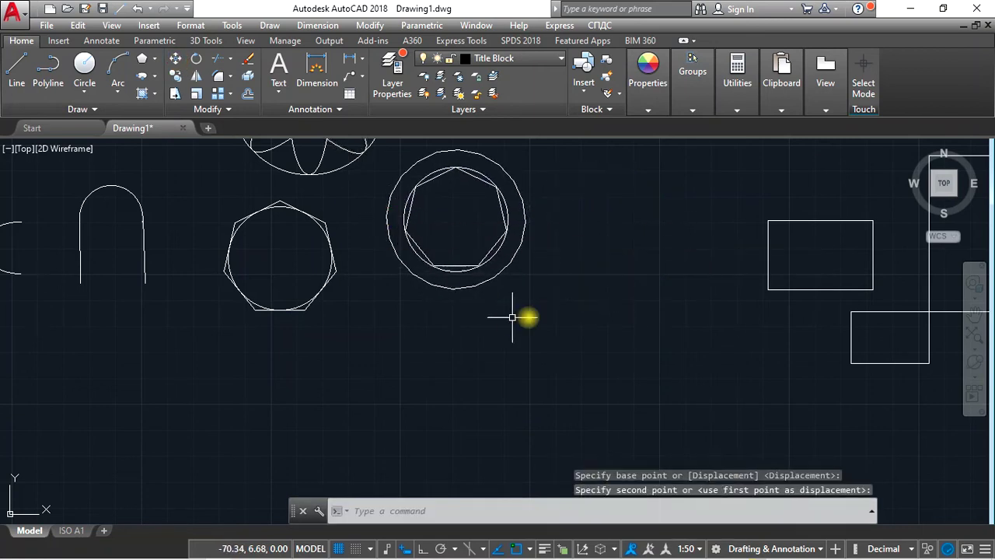
scroll(562, 317, down, 2)
Move the small rectangle inside the lower square
click(770, 255)
click(725, 285)
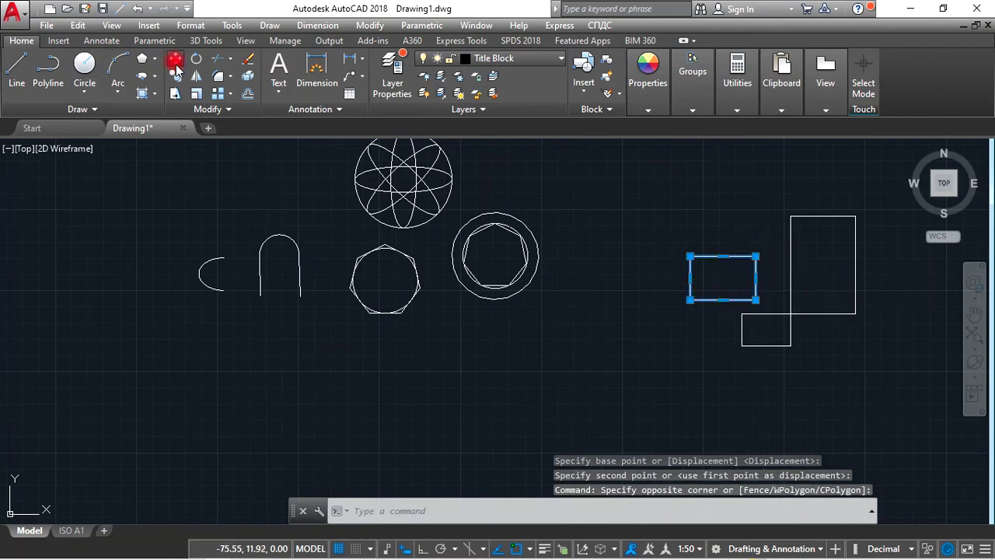
text(m)
key(Return)
click(720, 266)
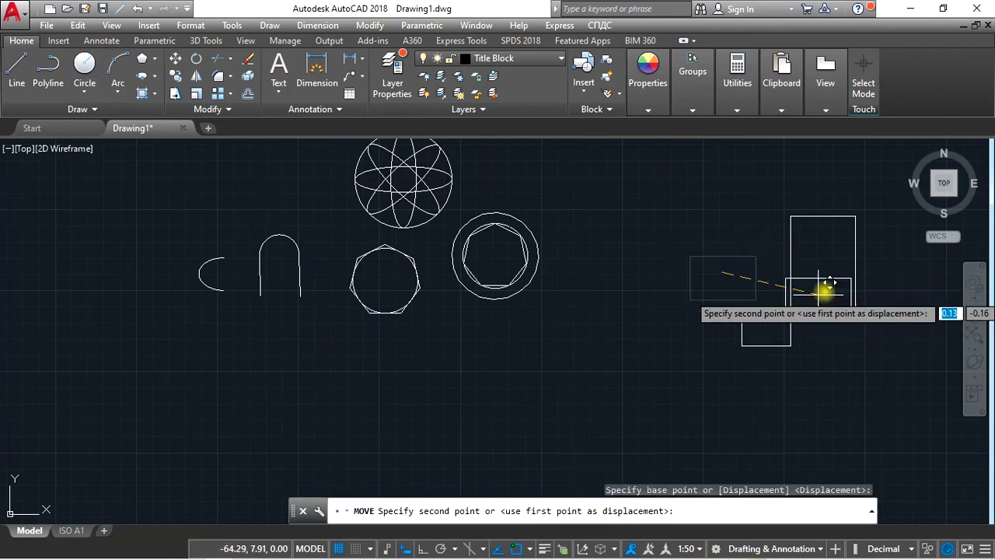
scroll(847, 272, up, 4)
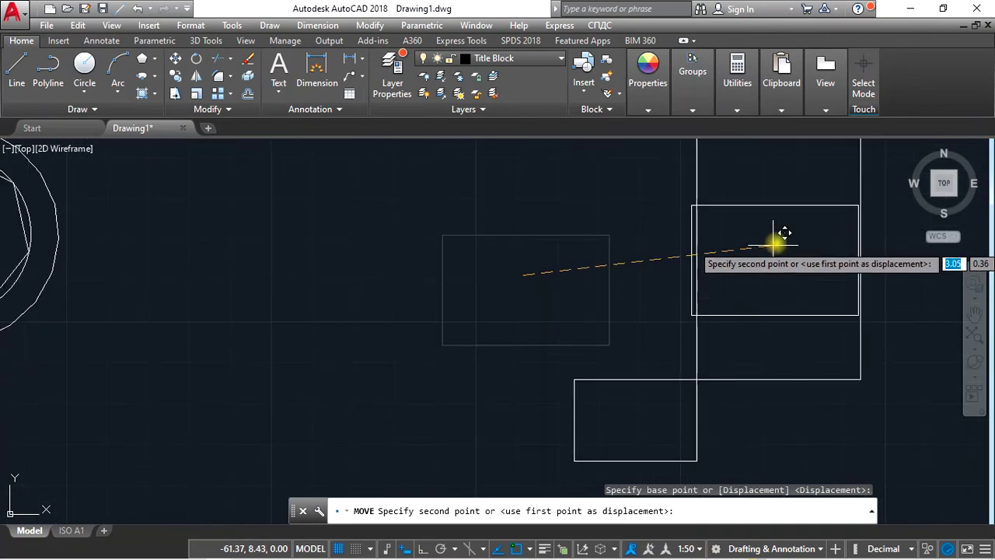
scroll(583, 289, down, 3)
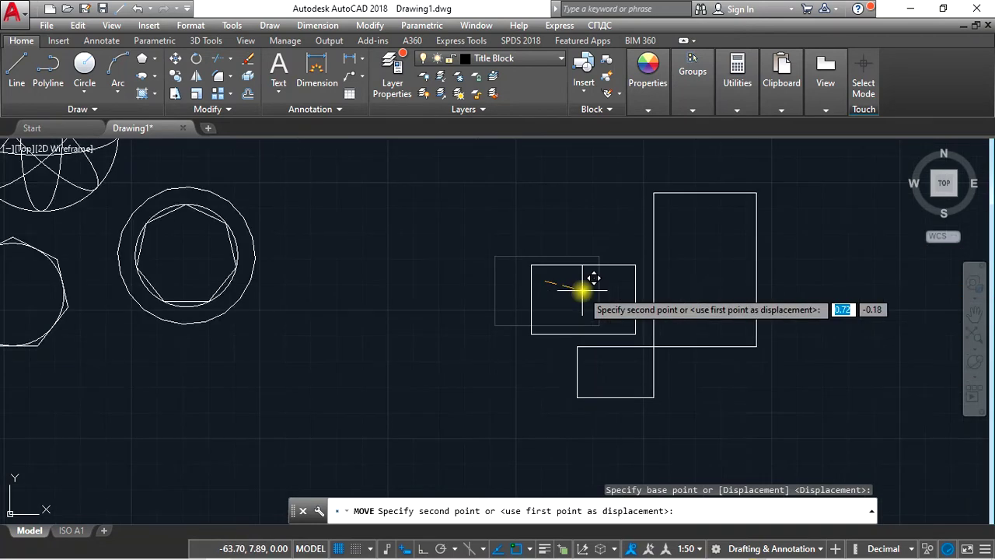
scroll(615, 370, up, 2)
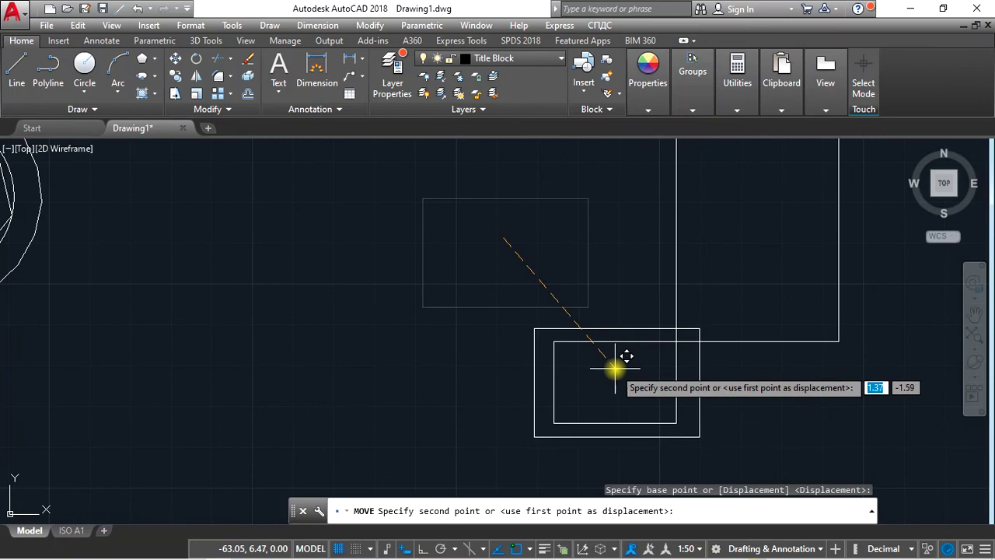
click(615, 370)
scroll(590, 322, down, 2)
Move all the rectangles by their corner to the upper left, above the arches
click(746, 229)
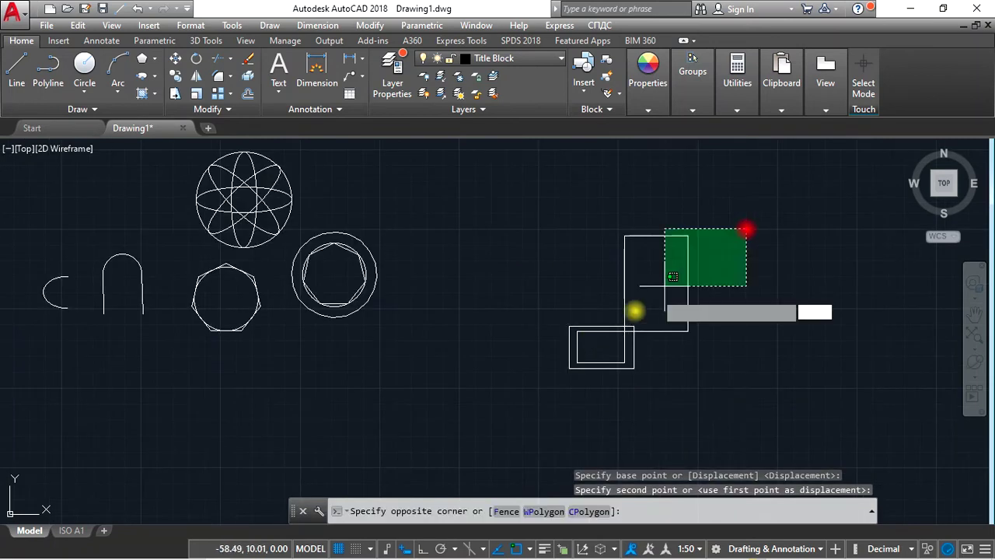
click(556, 376)
click(177, 62)
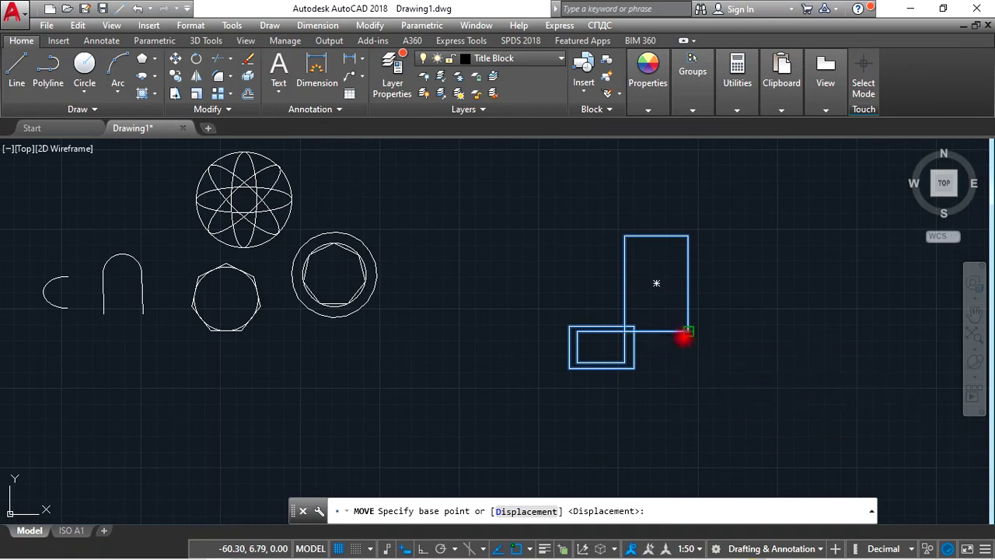
click(686, 331)
scroll(475, 303, up, 3)
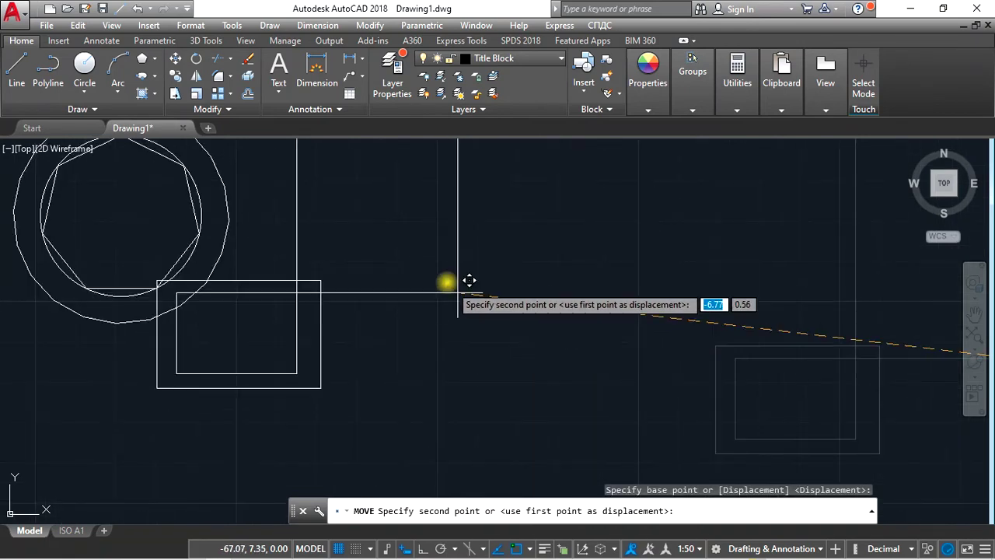
scroll(571, 334, down, 3)
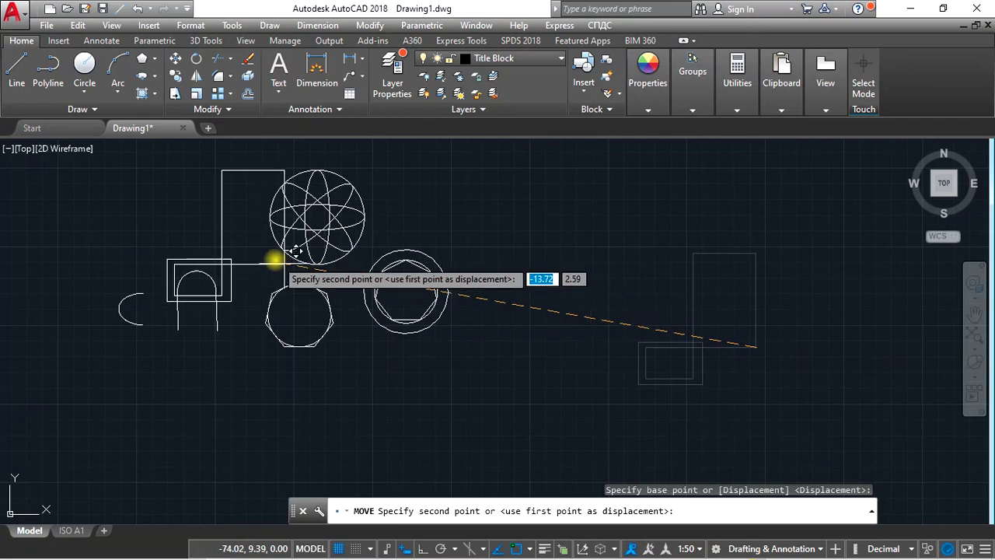
click(236, 235)
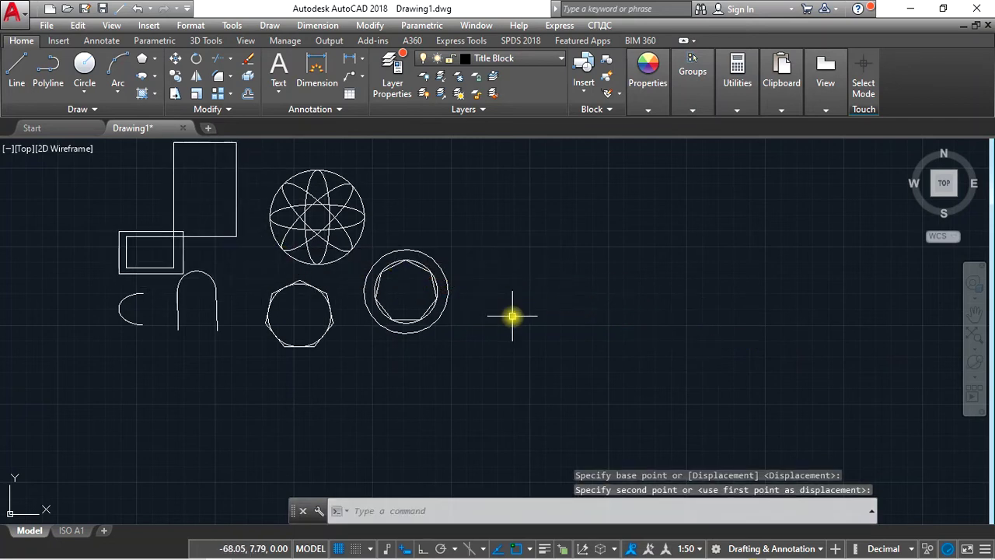
scroll(533, 296, down, 2)
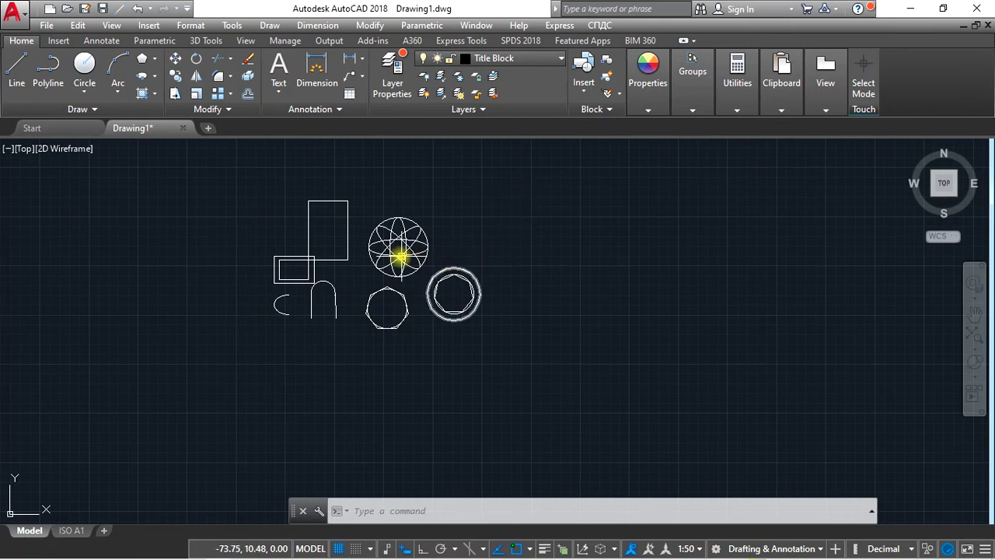
scroll(326, 264, up, 2)
scroll(326, 266, up, 4)
scroll(359, 290, down, 2)
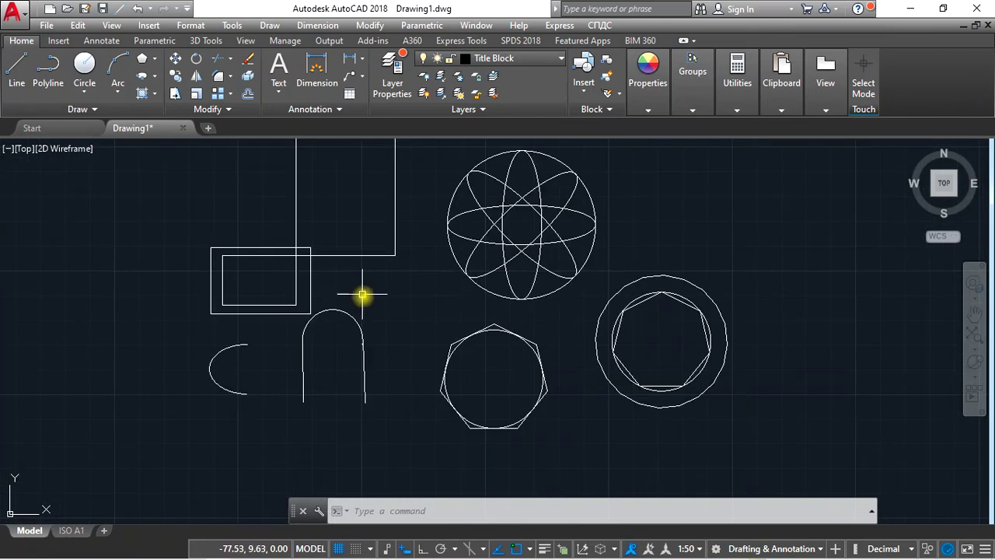
scroll(361, 293, down, 2)
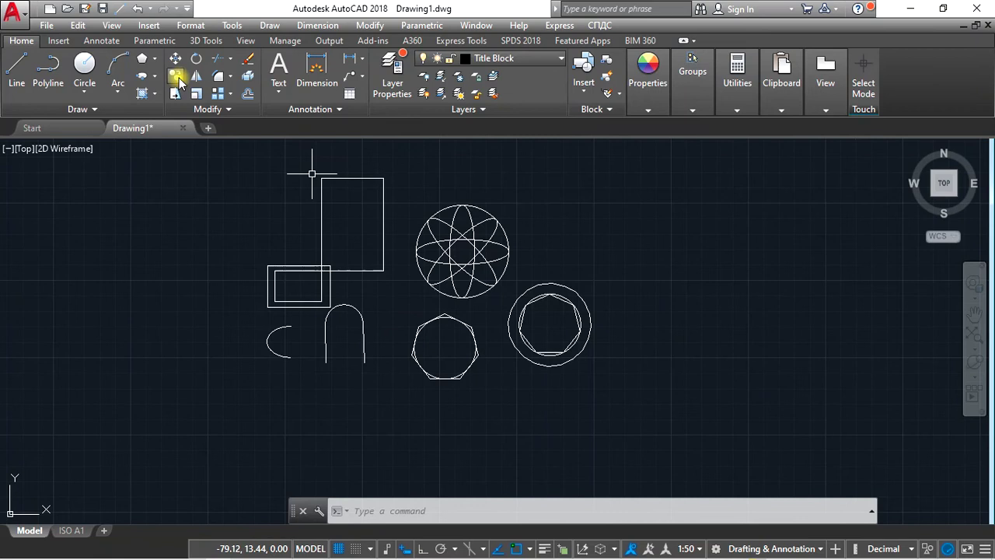
scroll(273, 358, up, 2)
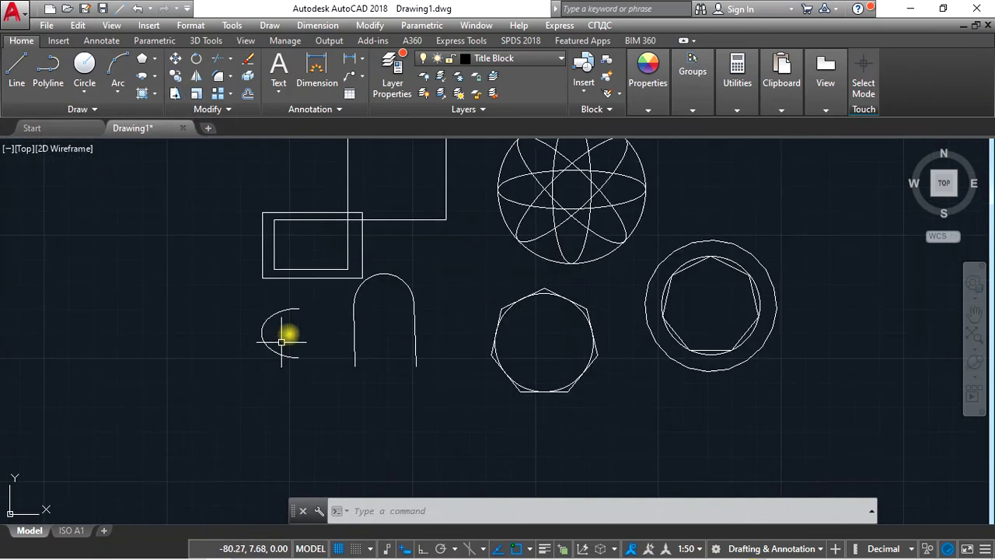
click(300, 309)
Copy the elliptical arc from its endpoint into seven copies forming two rows at the lower left
click(259, 370)
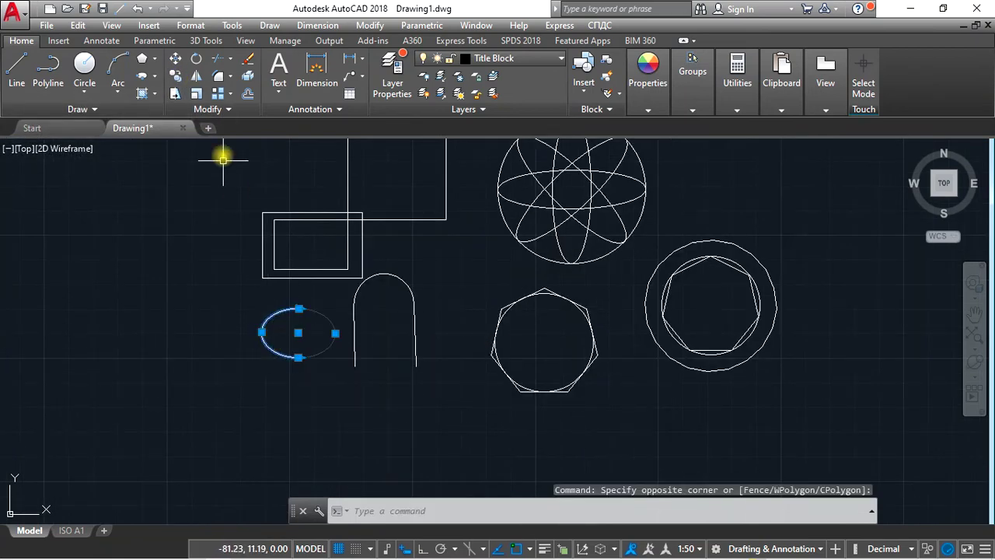
text(co)
key(Return)
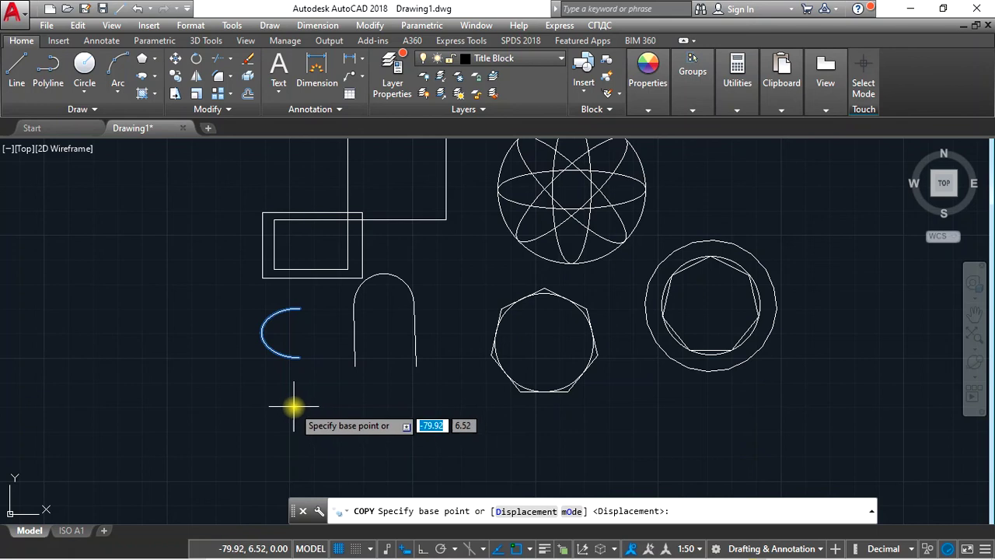
scroll(238, 396, up, 2)
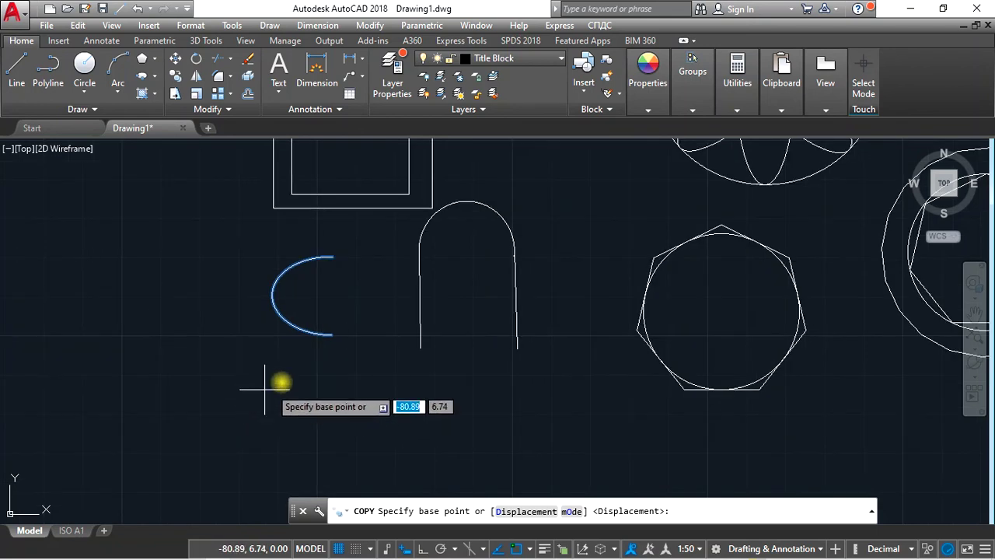
click(331, 334)
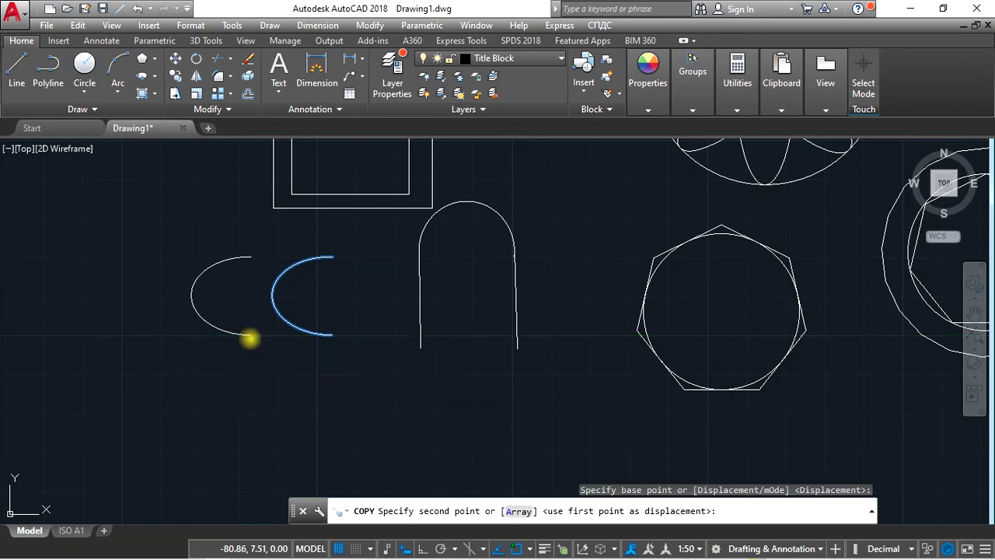
click(249, 338)
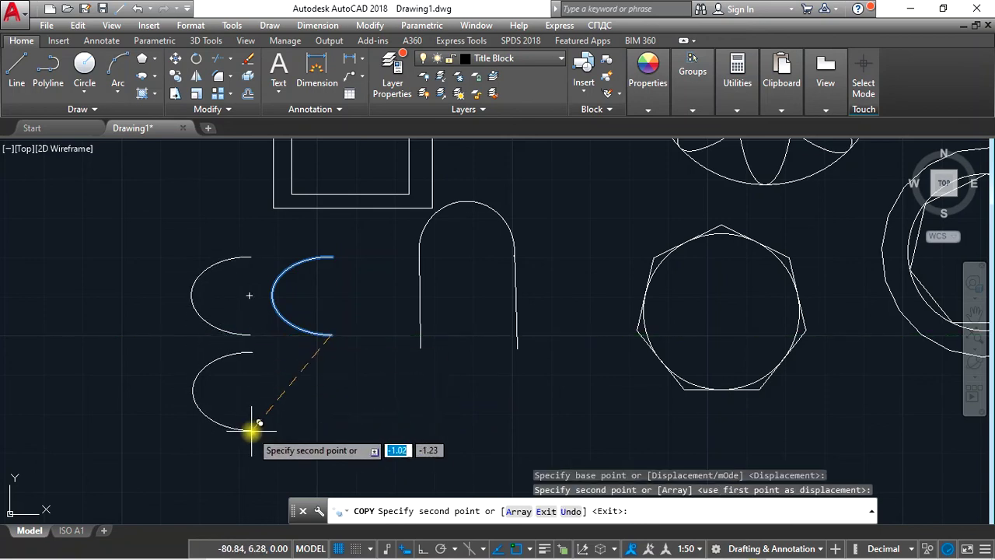
click(245, 426)
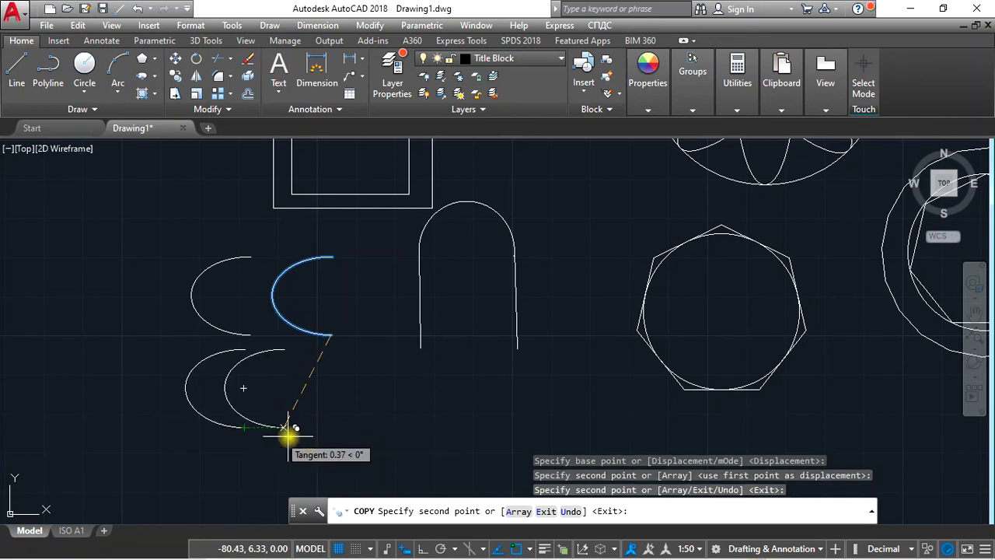
click(330, 428)
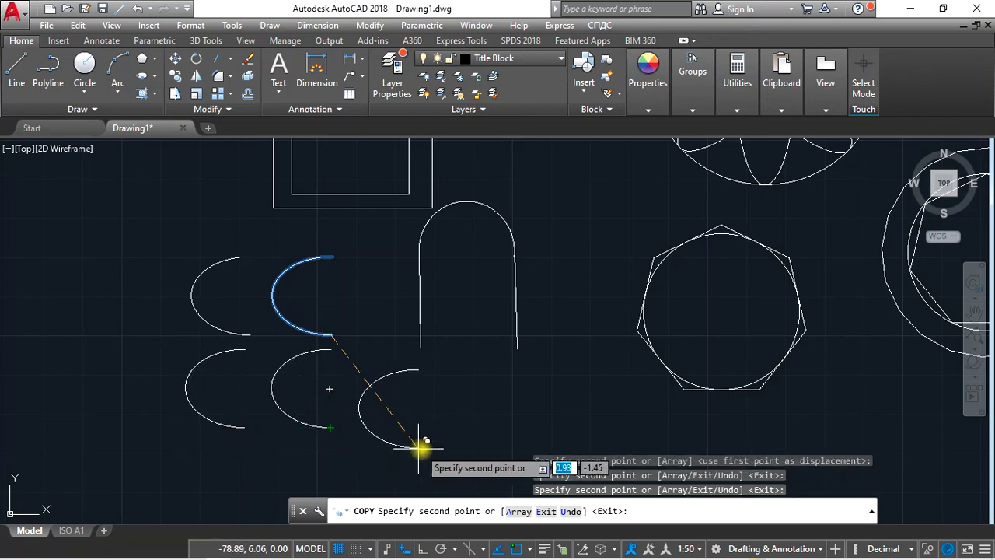
click(423, 447)
scroll(505, 410, down, 2)
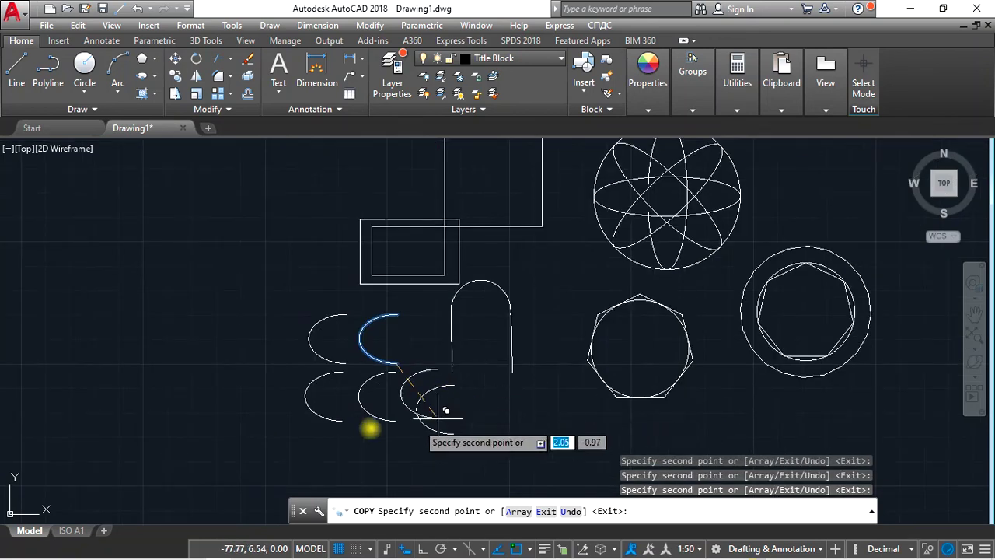
click(279, 417)
click(279, 351)
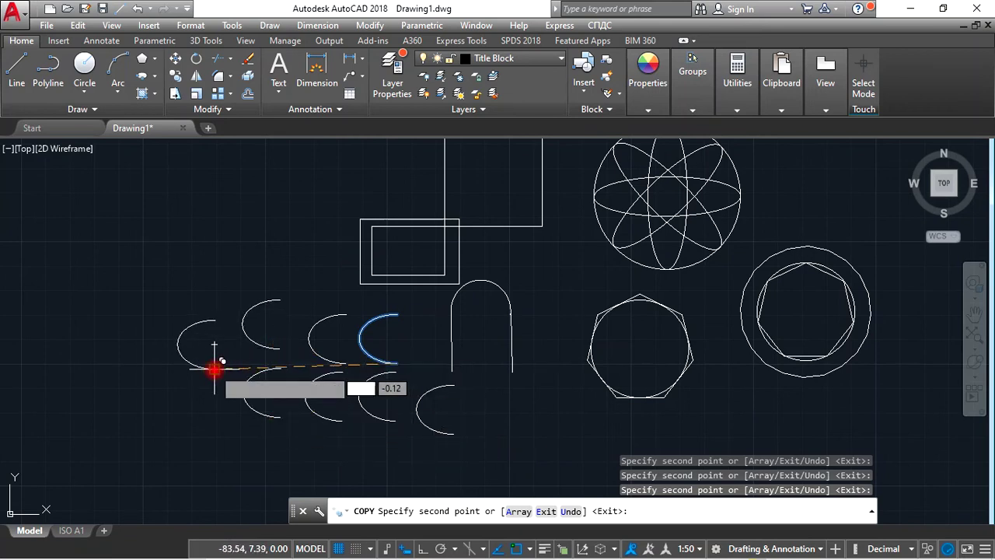
click(214, 369)
key(Return)
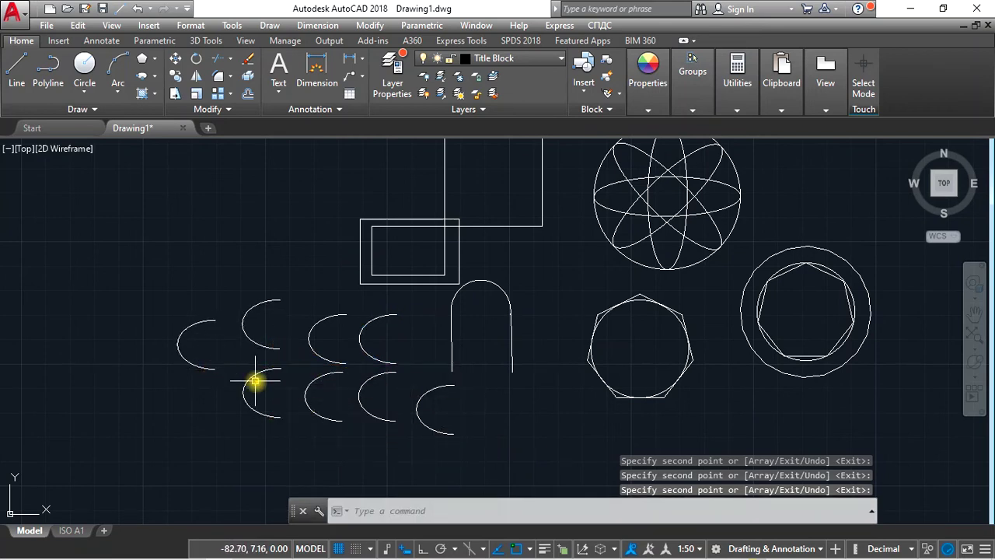
Window-select the atom circle
scroll(269, 368, down, 1)
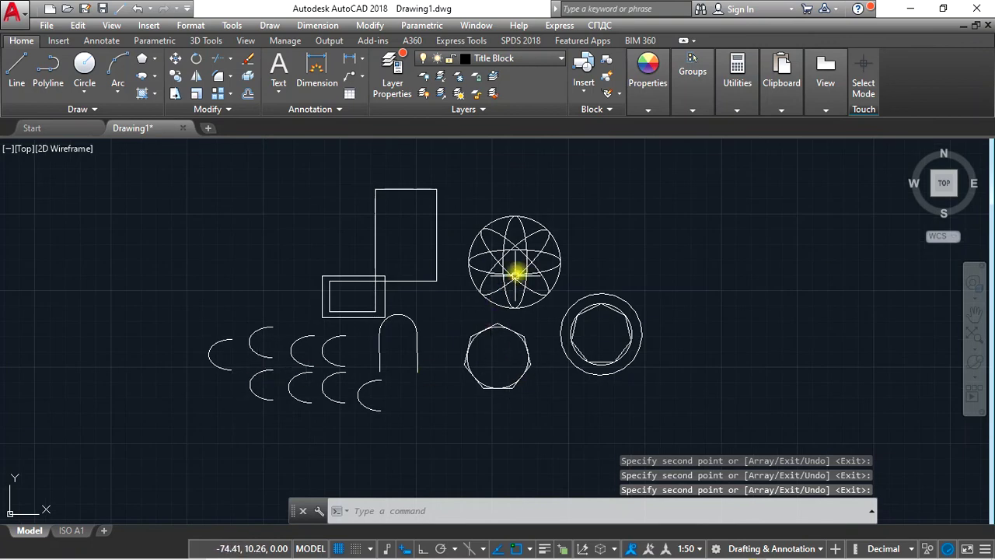
scroll(514, 272, up, 3)
scroll(509, 275, down, 2)
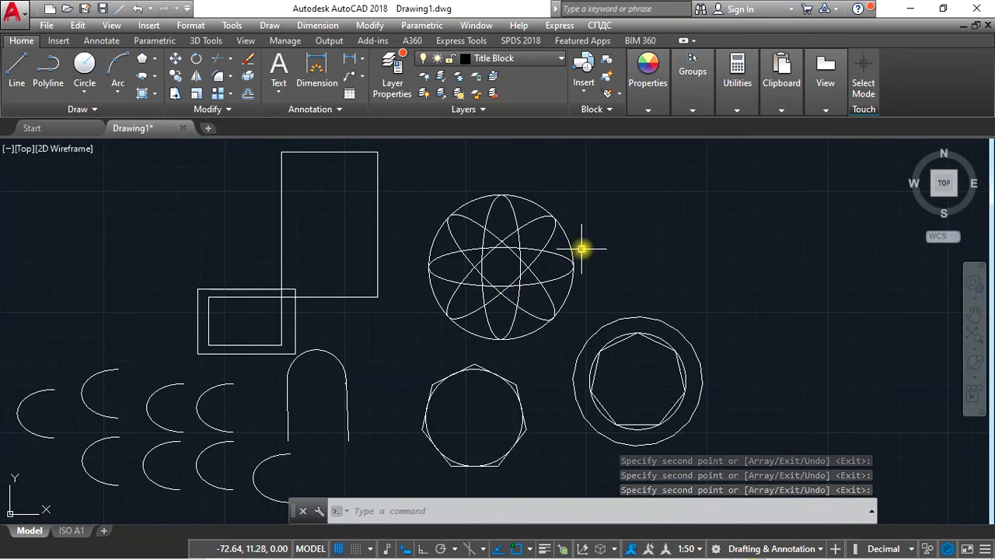
click(592, 202)
click(425, 322)
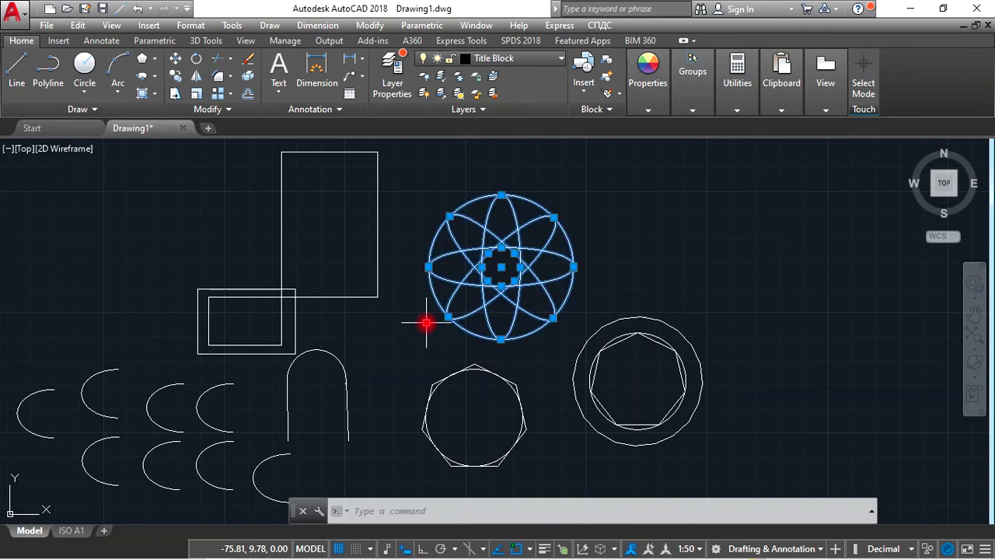
Copy the atom sphere from its bottom point into four copies above and right of it
click(421, 314)
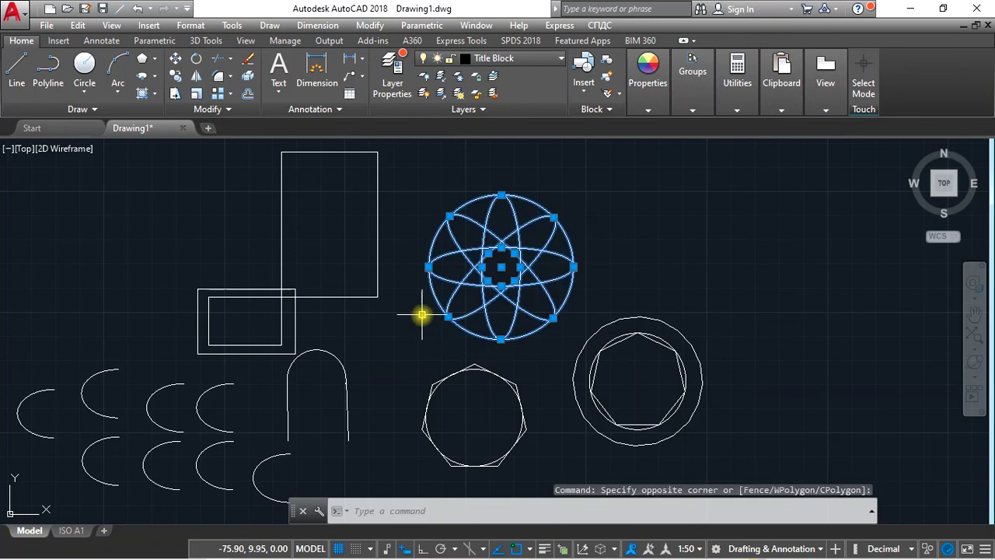
click(174, 78)
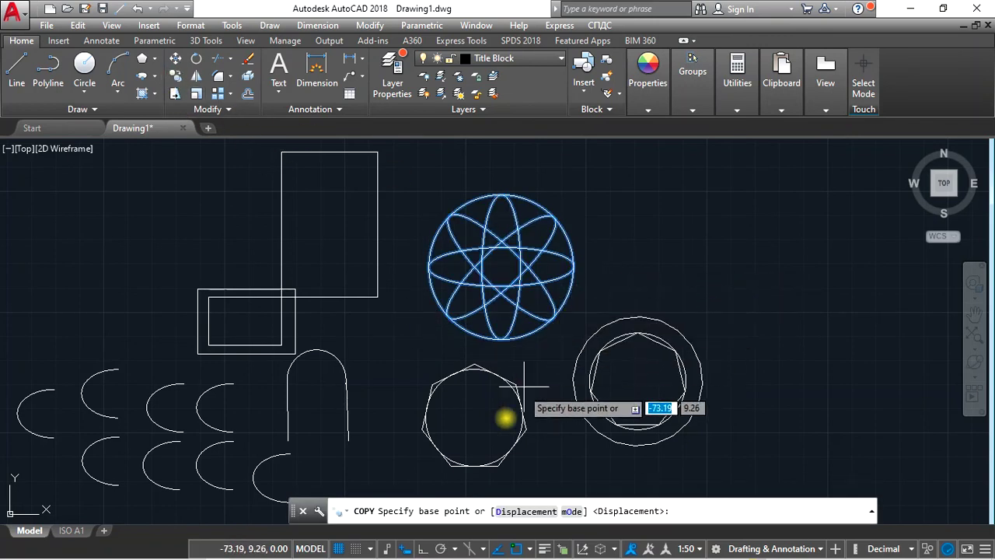
click(502, 341)
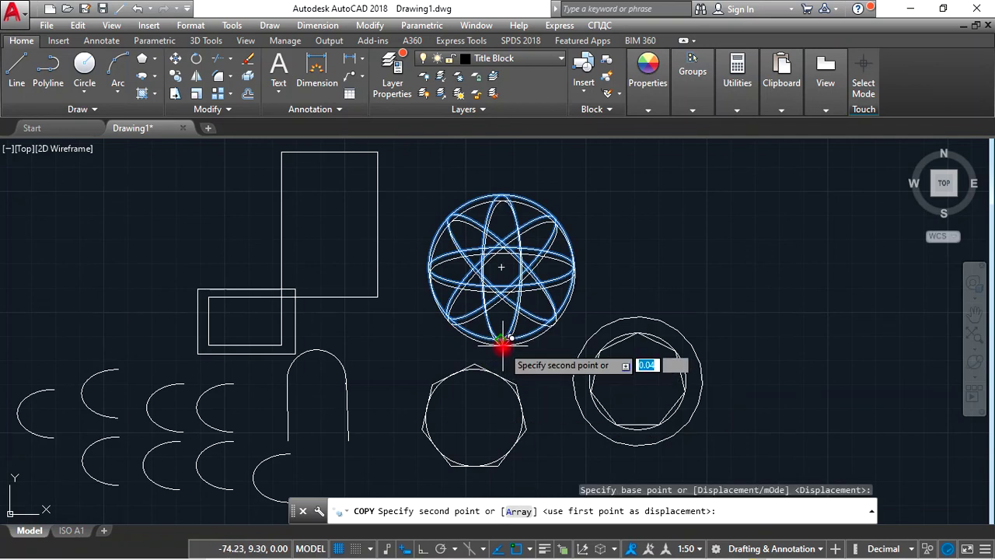
middle_drag(560, 311, 521, 331)
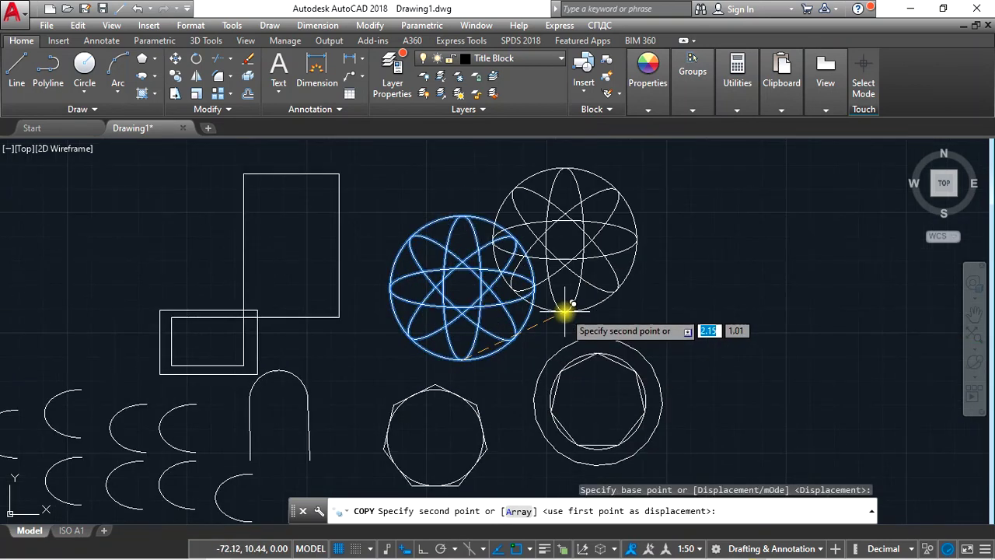
click(603, 315)
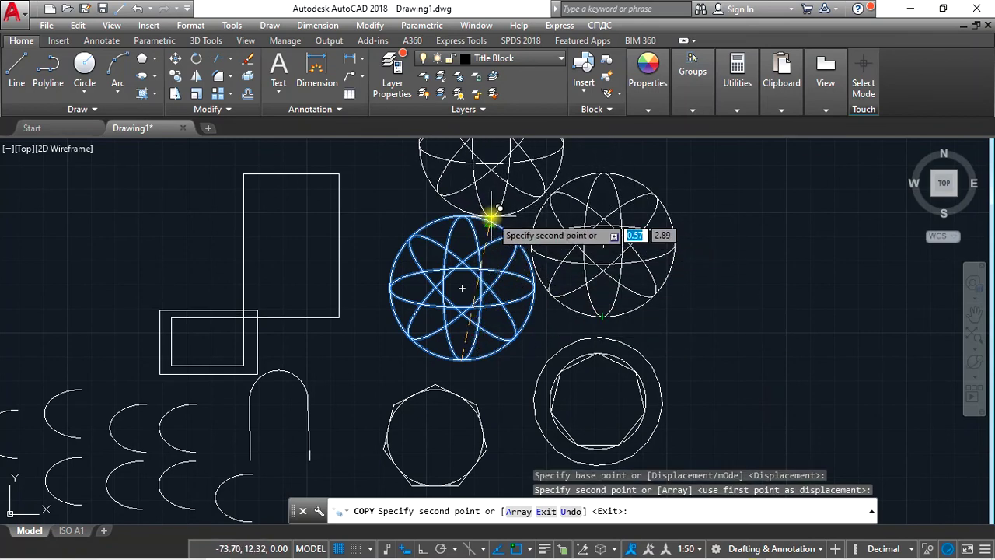
click(493, 217)
scroll(509, 288, down, 2)
click(574, 215)
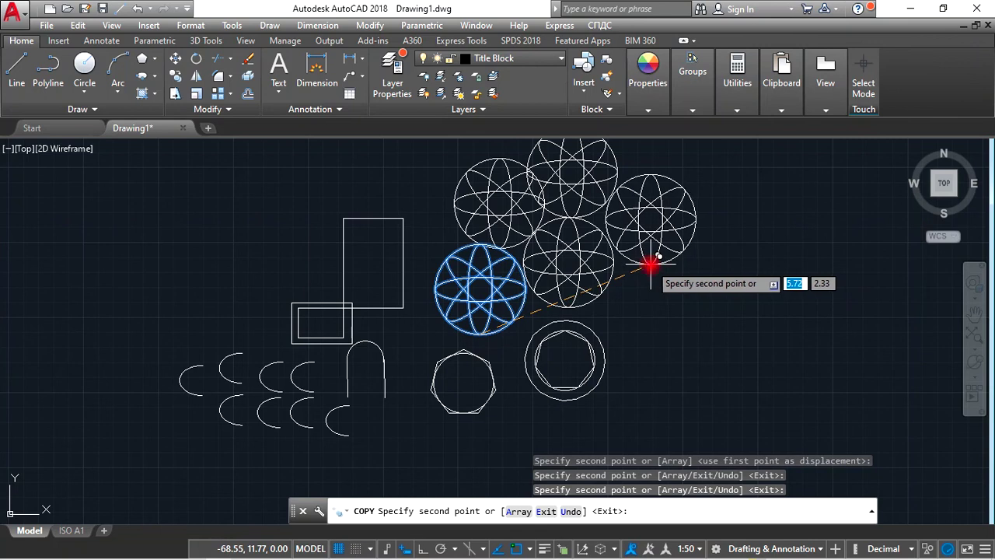
click(651, 265)
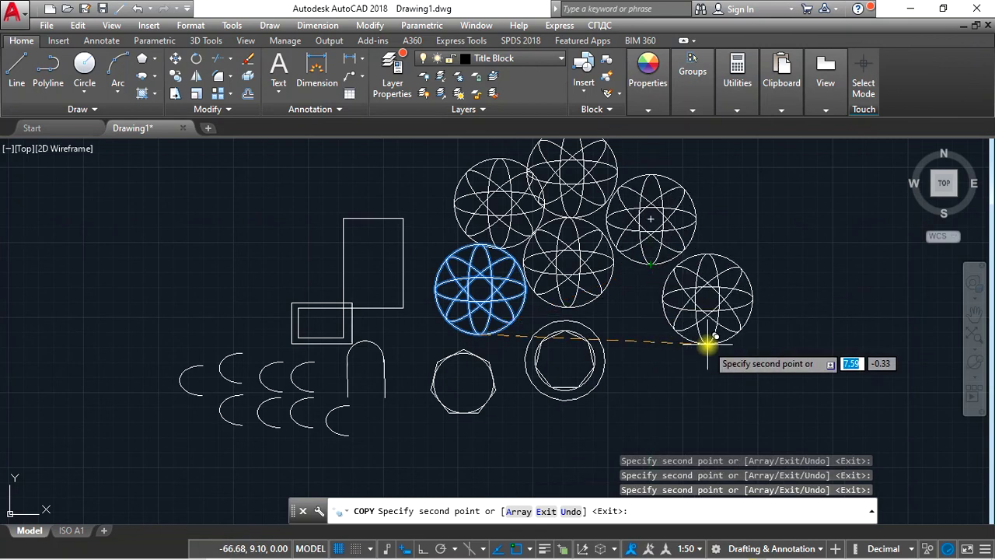
key(Return)
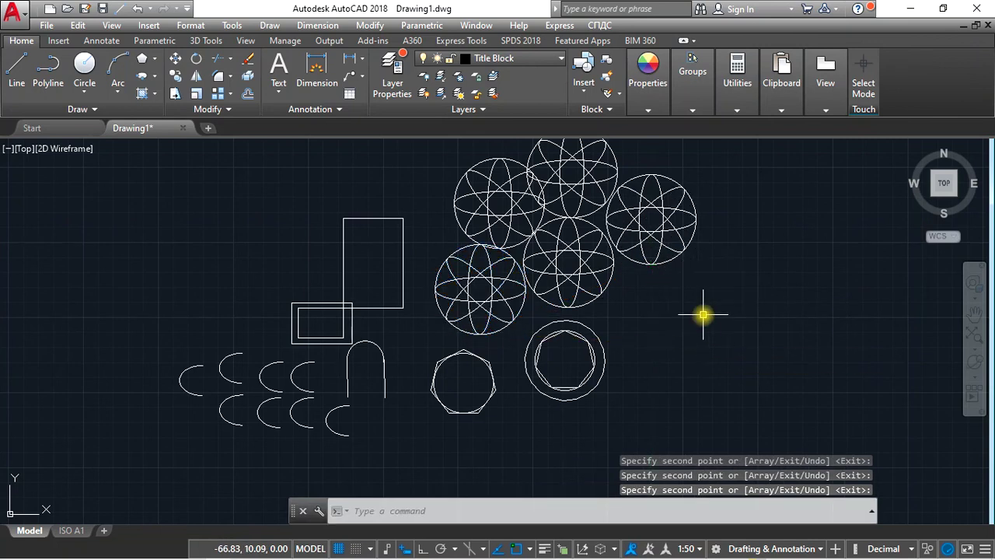
scroll(702, 315, down, 2)
scroll(688, 268, up, 2)
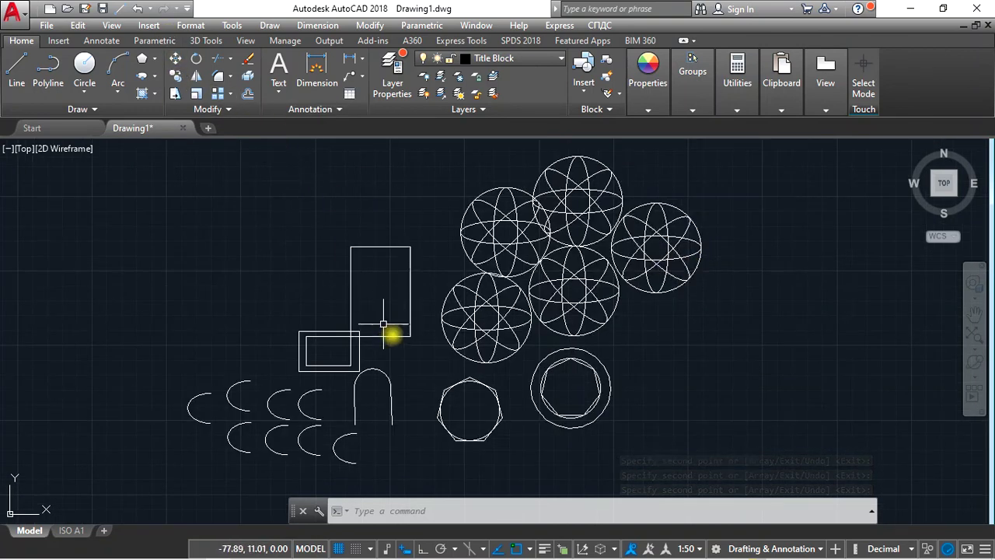
scroll(401, 332, up, 2)
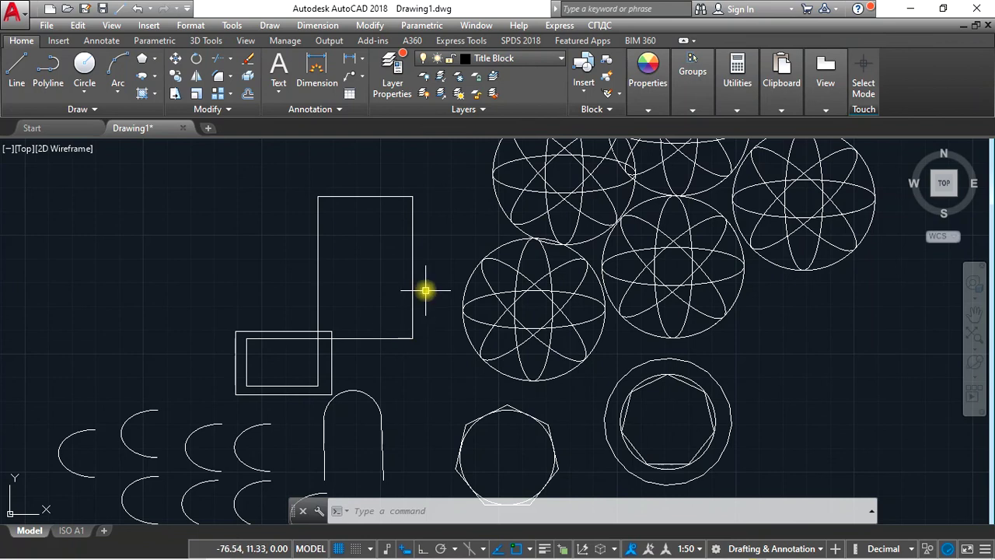
scroll(420, 294, down, 2)
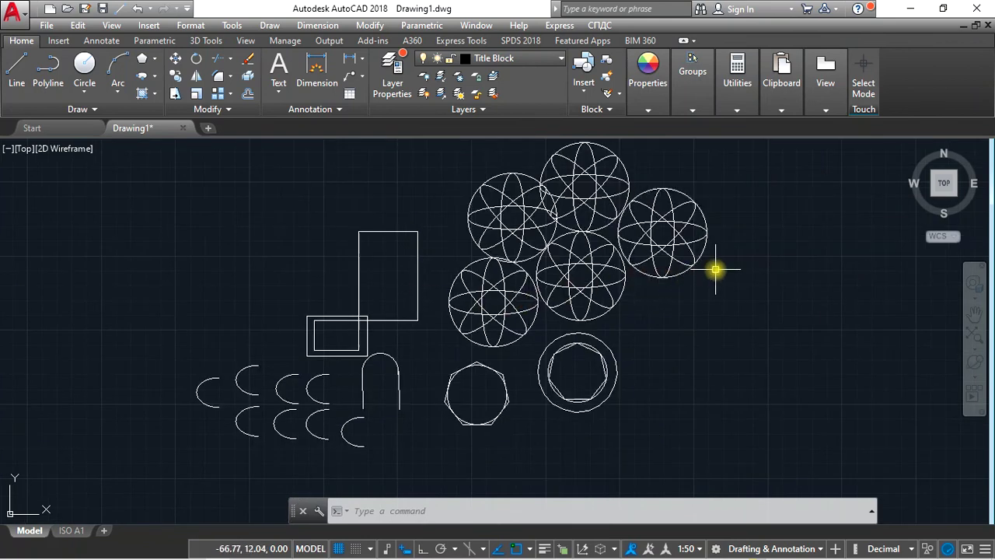